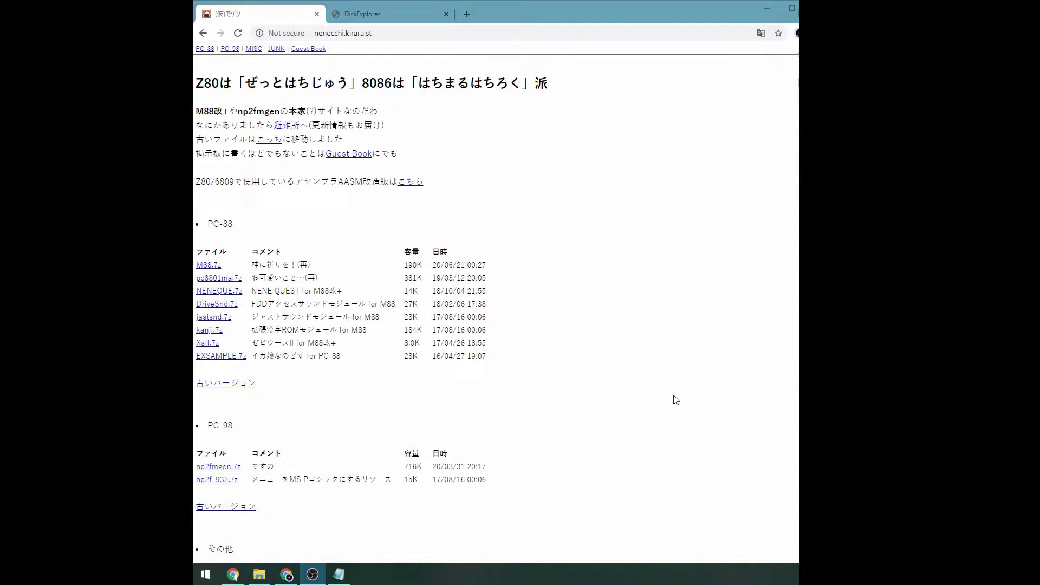
Step: Download the np2fmgen.7z emulator archive (release 20/03/31 20:17) from the browser page
left_click(496, 230)
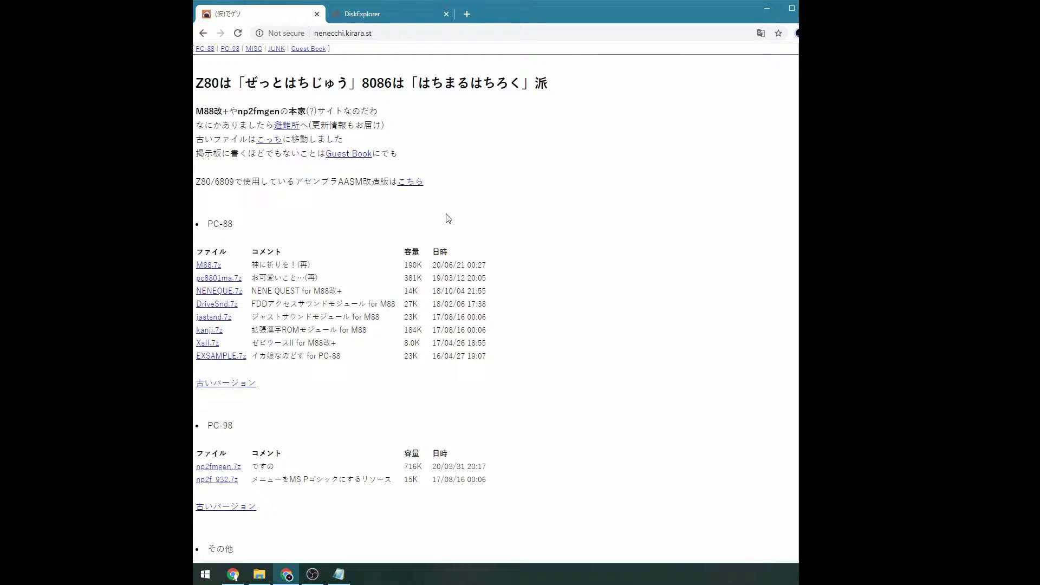
left_click_drag(327, 308, 325, 320)
scroll(320, 352, "down", 1)
left_click(314, 386)
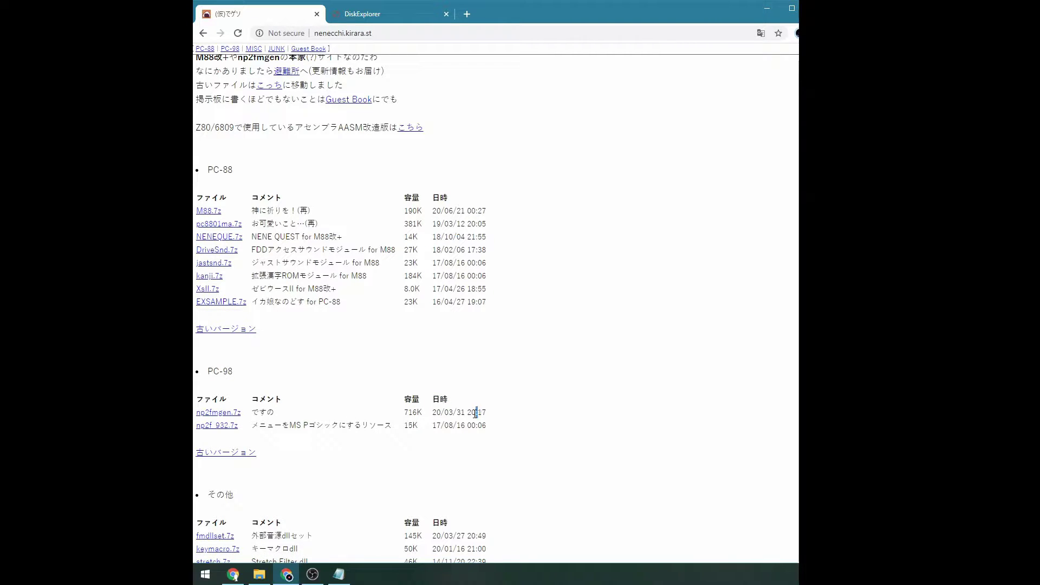
left_click_drag(485, 413, 435, 413)
left_click(240, 414)
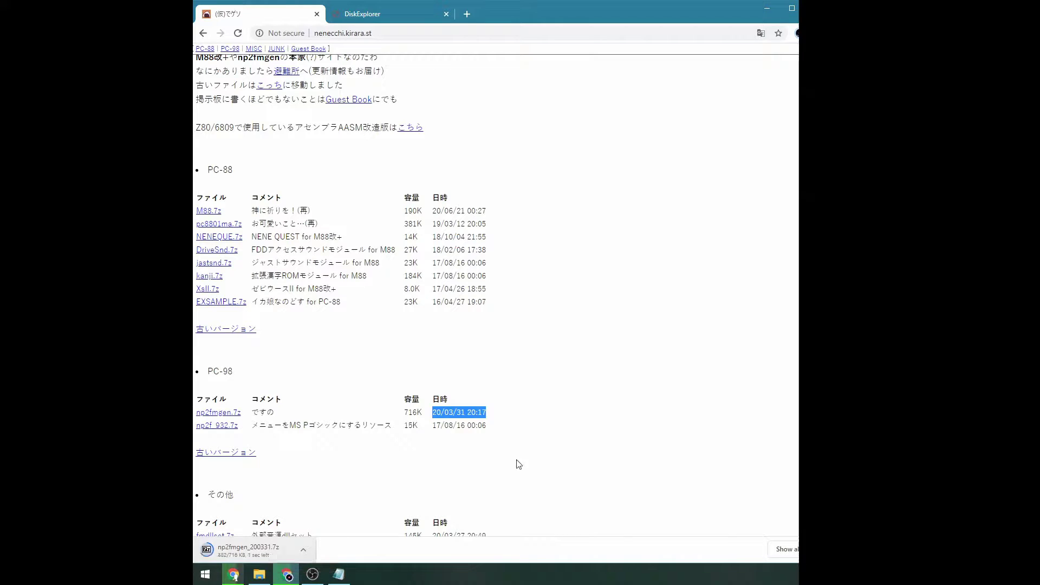
key("alt+Tab")
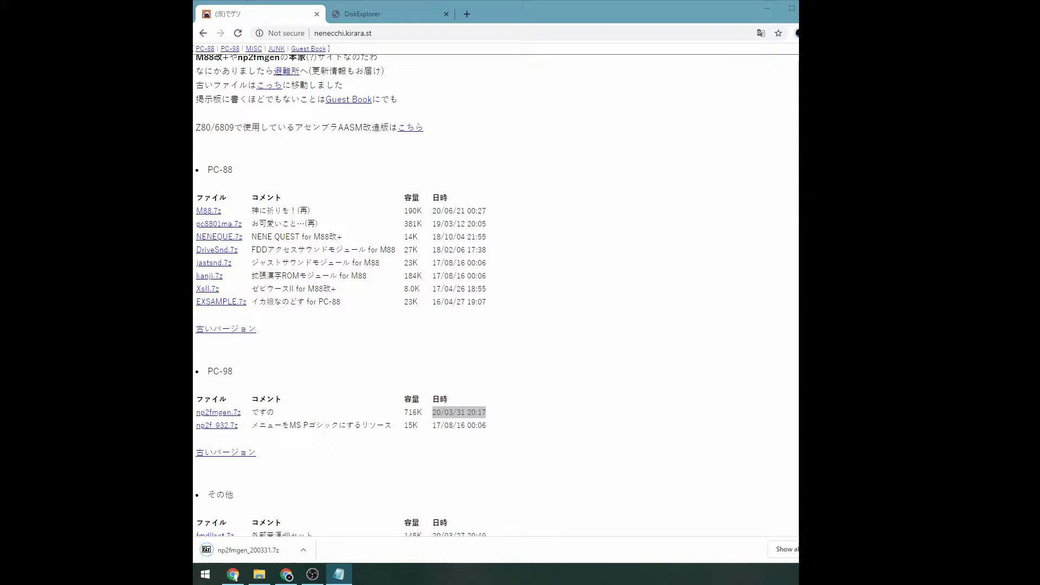
left_click(303, 550)
Step: Show np2fmgen_200331.7z in its folder and extract it to np2fmgen_200331 with 7-Zip
left_click(328, 509)
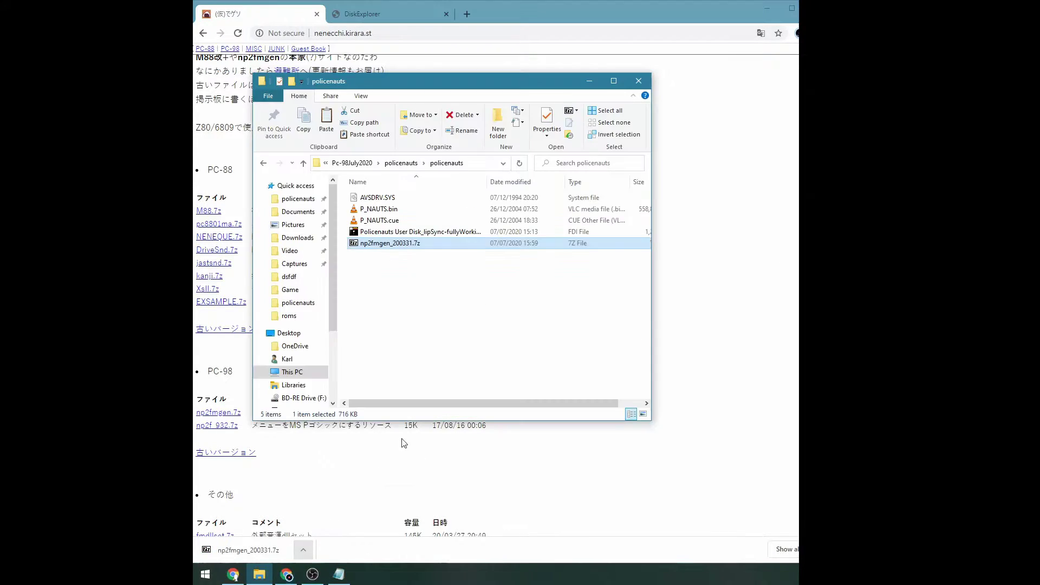
right_click(412, 254)
left_click(410, 243)
right_click(411, 244)
mouse_move(488, 276)
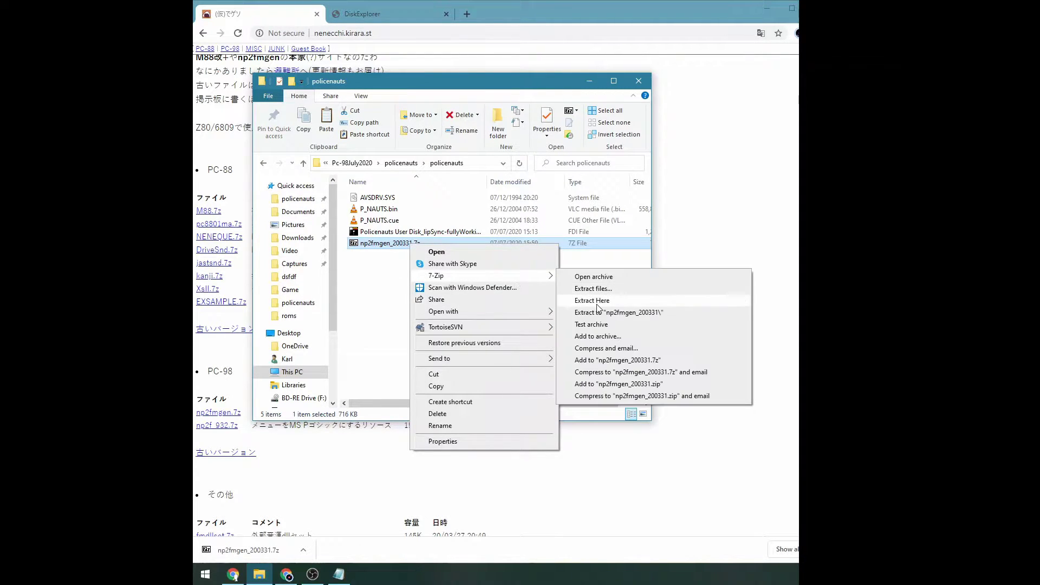
left_click(601, 313)
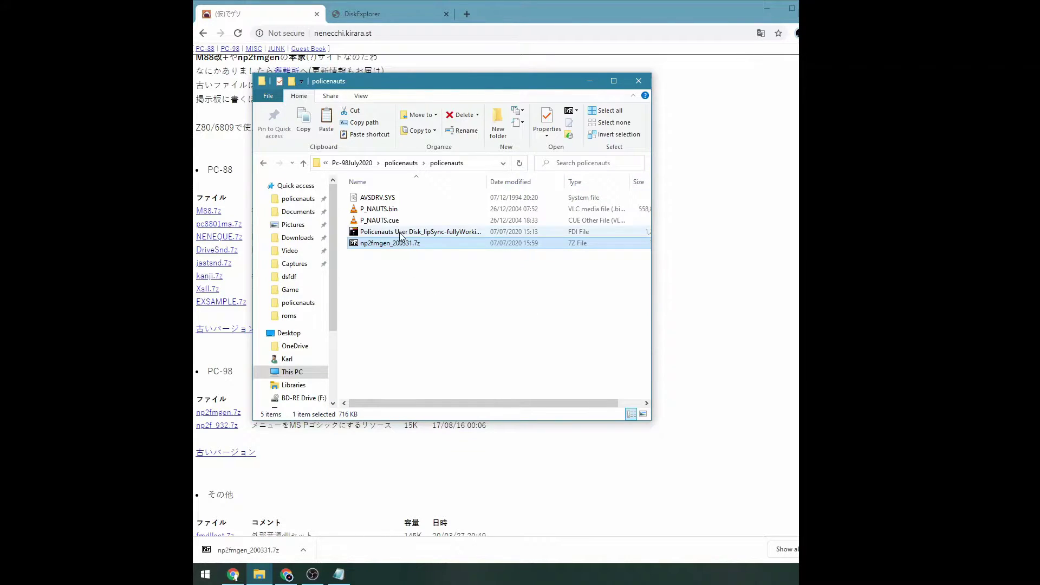
Step: Browse into np2fmgen_200331\np2fmgen to check the extracted files, then return to policenauts
double_click(409, 198)
double_click(409, 198)
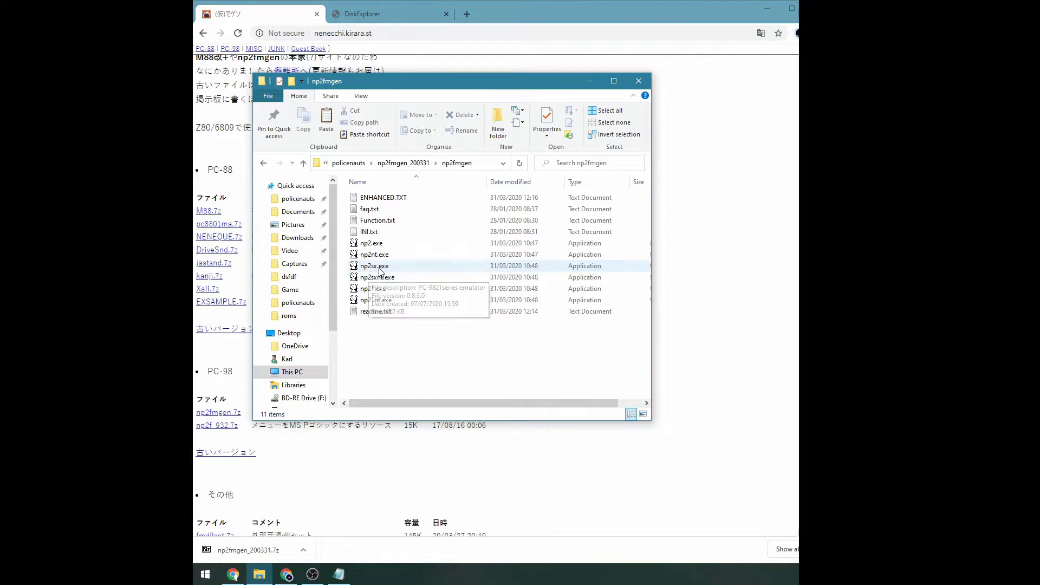
left_click(349, 163)
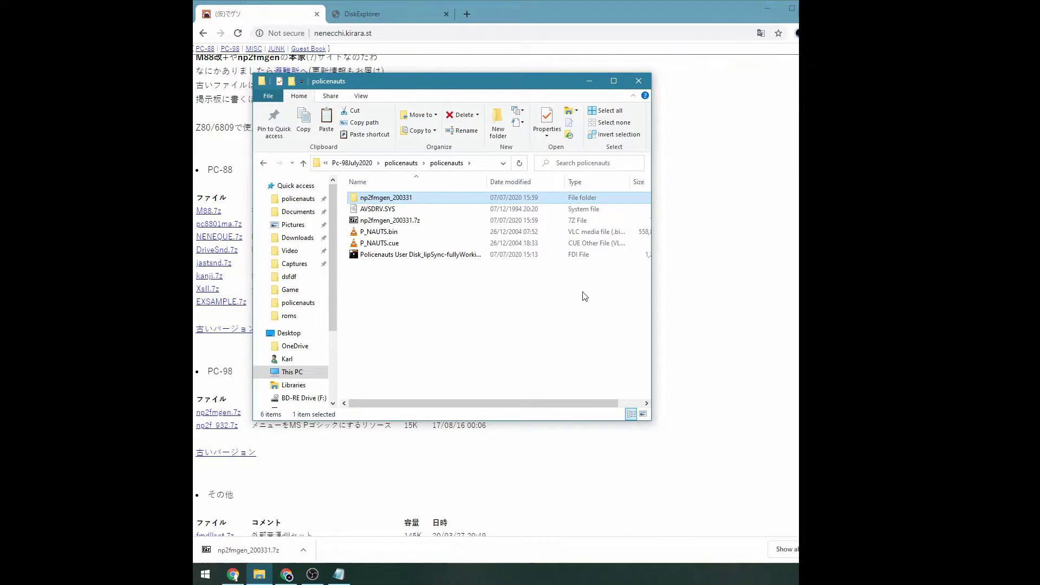
Step: Open AVSDRV.SYS properties and highlight its exact size of 48,048 bytes
key("alt+Tab")
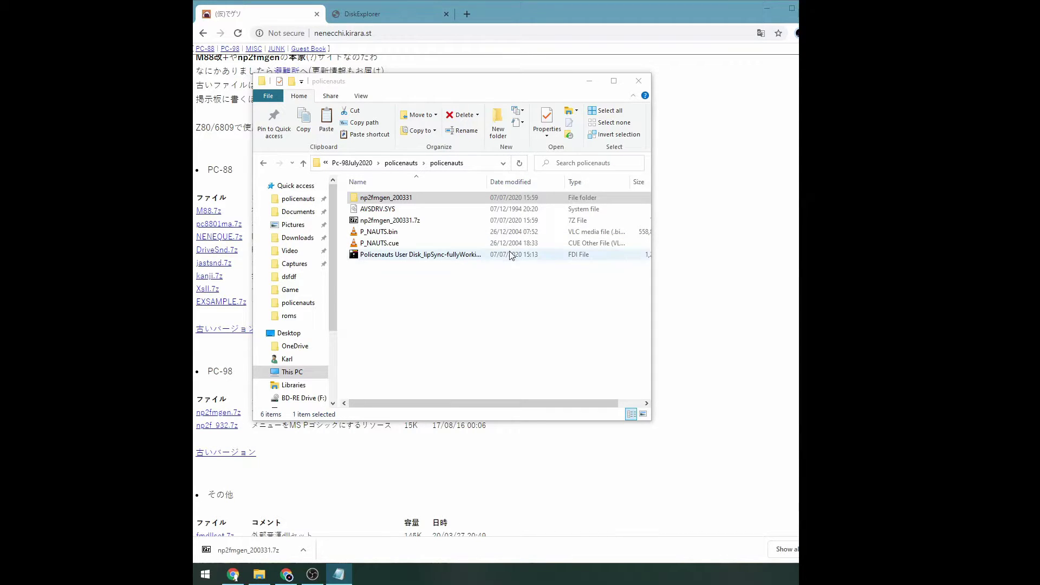
left_click(494, 256)
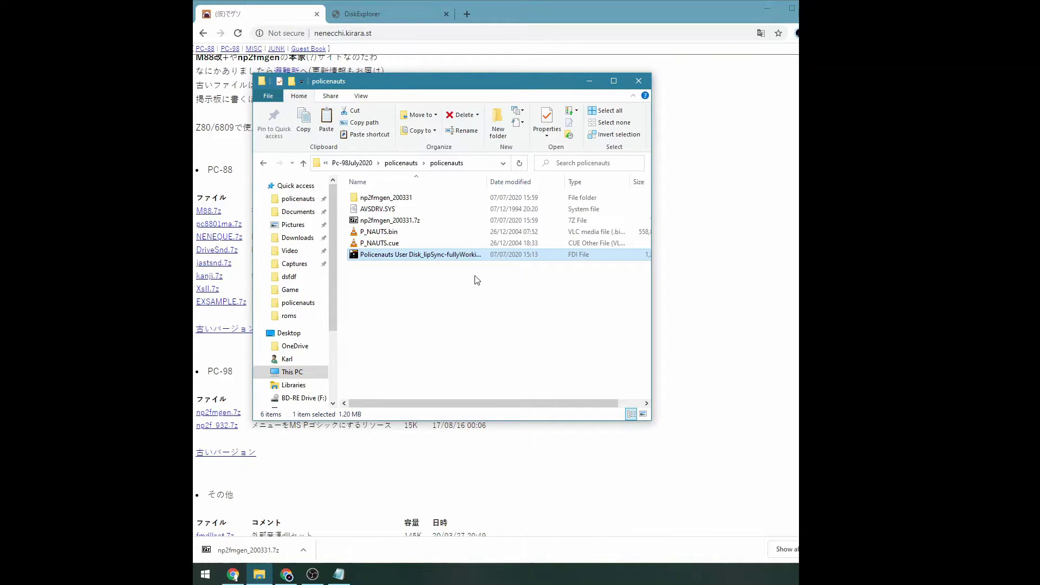
left_click(394, 209)
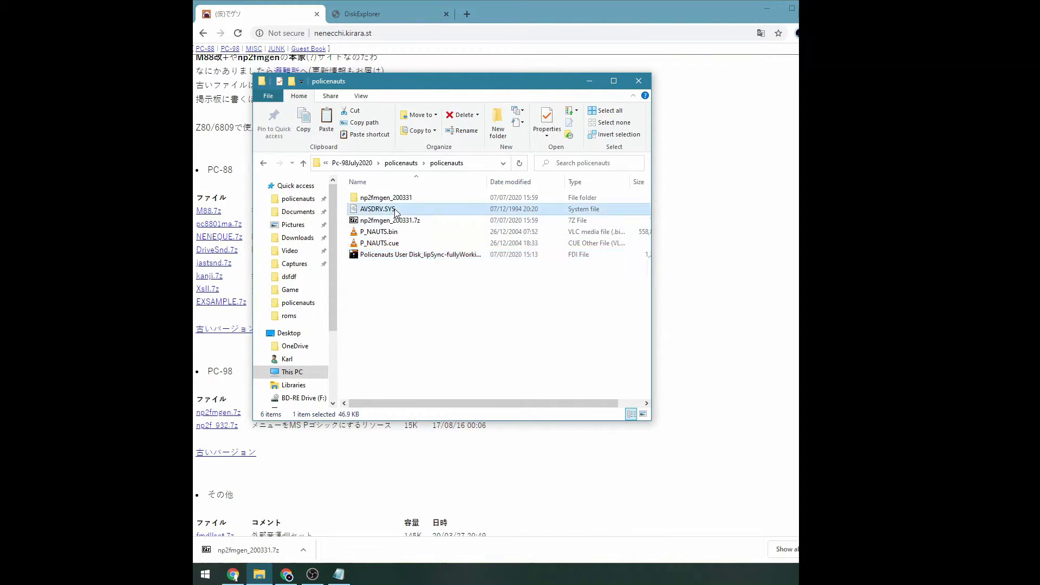
right_click(512, 210)
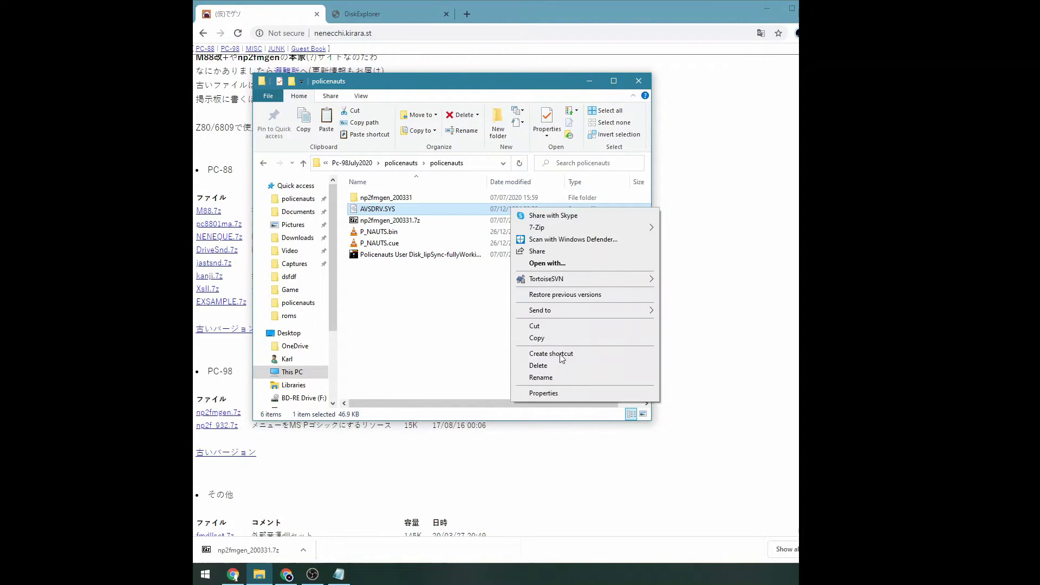
left_click(565, 393)
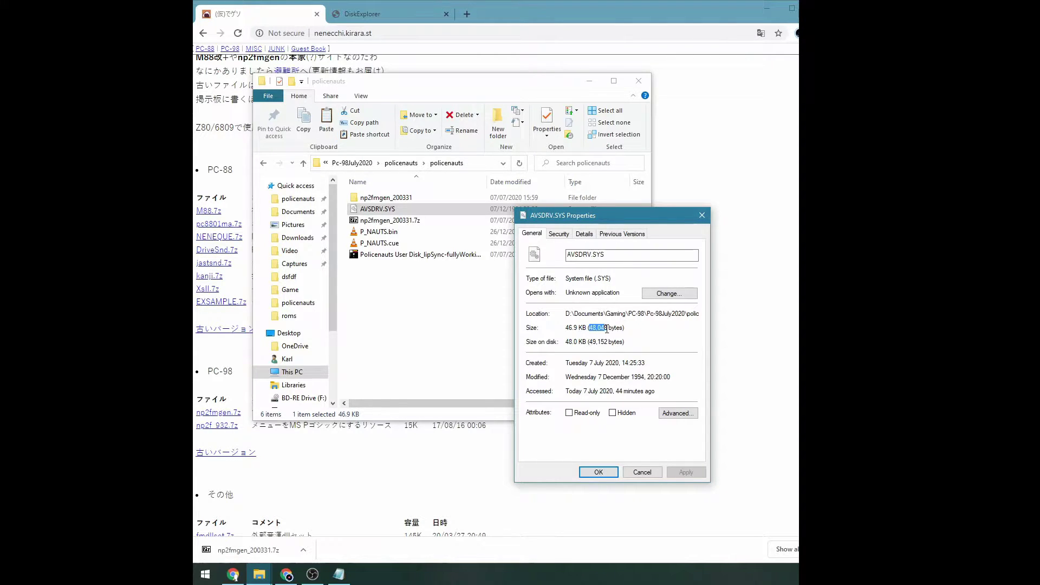
left_click_drag(606, 328, 611, 329)
Step: Download editd169e Ver 1.69E from the DiskExplorer page and reveal editd169e.rar in policenauts
left_click(379, 16)
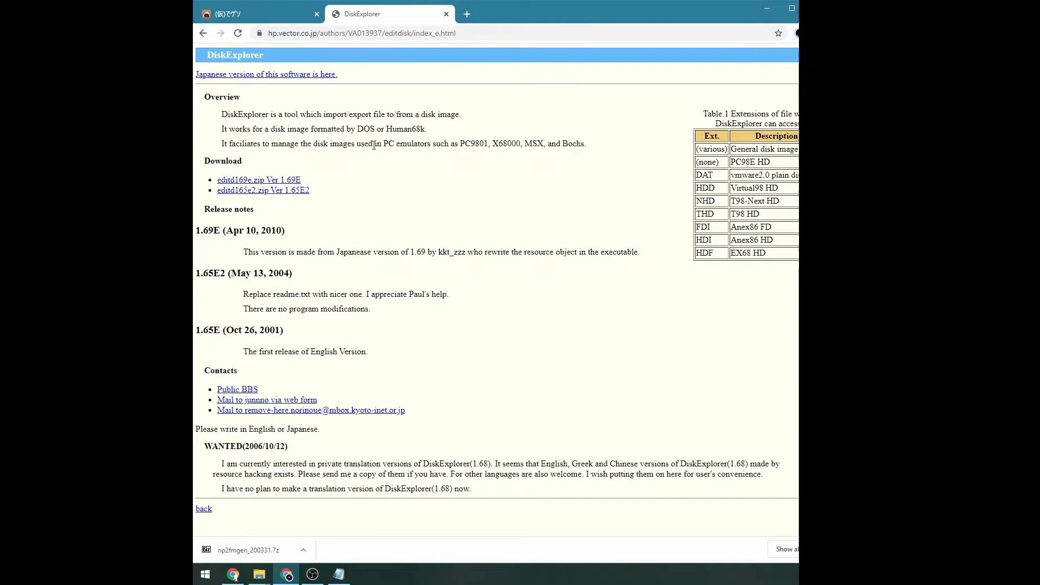
left_click(271, 180)
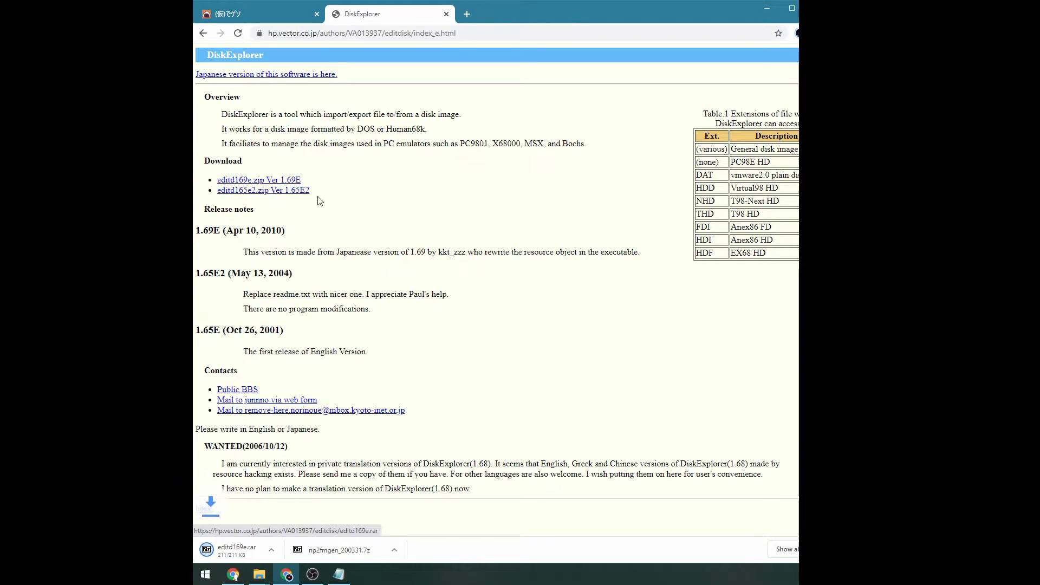
left_click(303, 550)
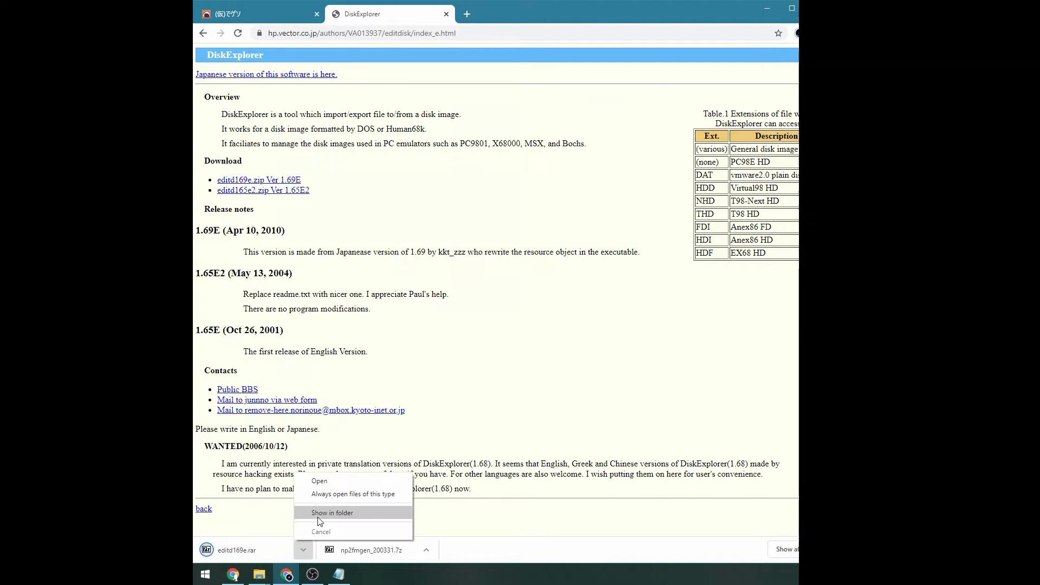
left_click(326, 515)
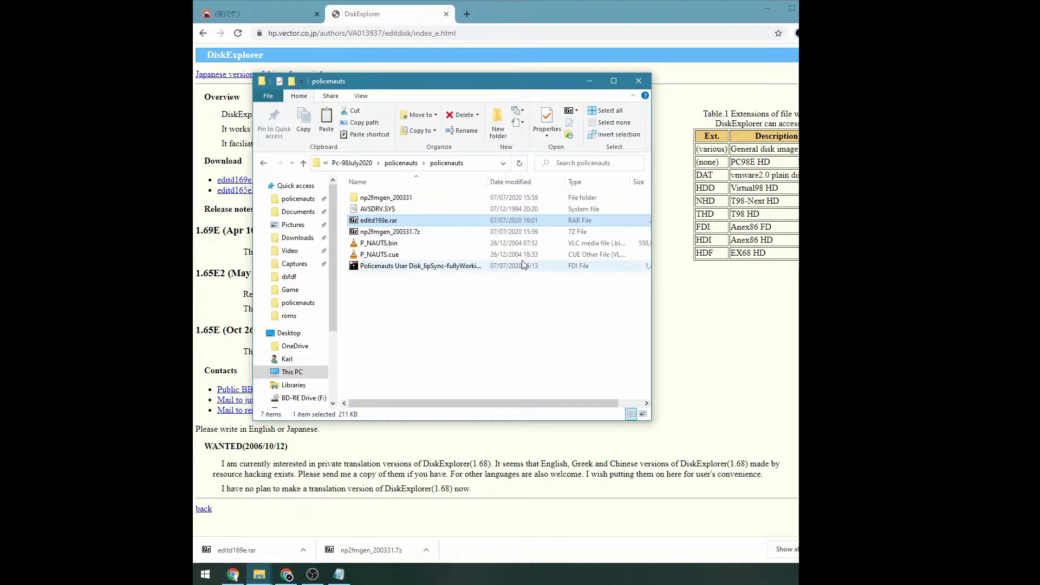
Step: Extract editd169e.rar with 7-Zip and drop the Policenauts User Disk FDI onto editdisk.exe
right_click(384, 223)
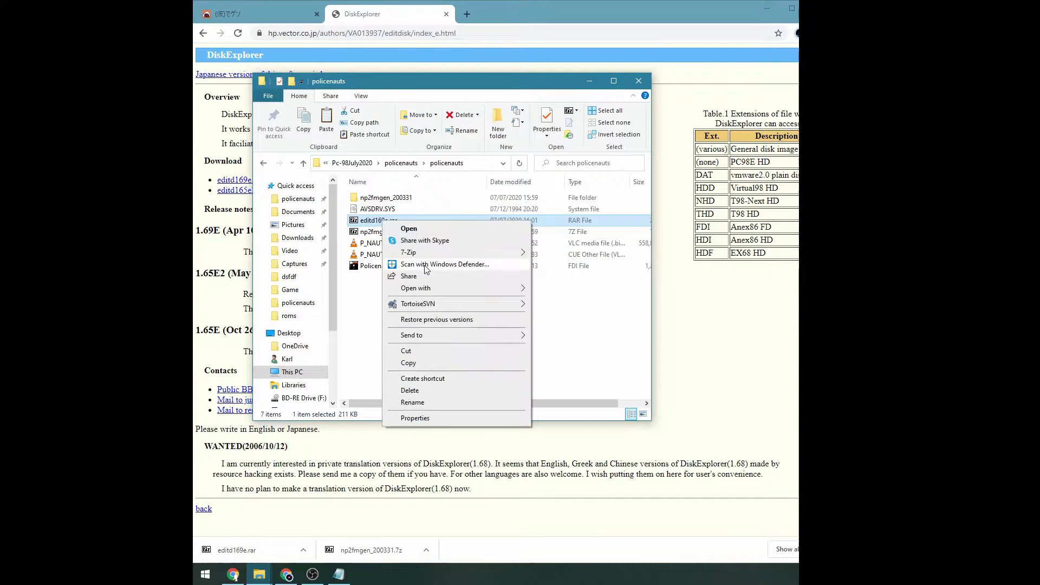
mouse_move(488, 252)
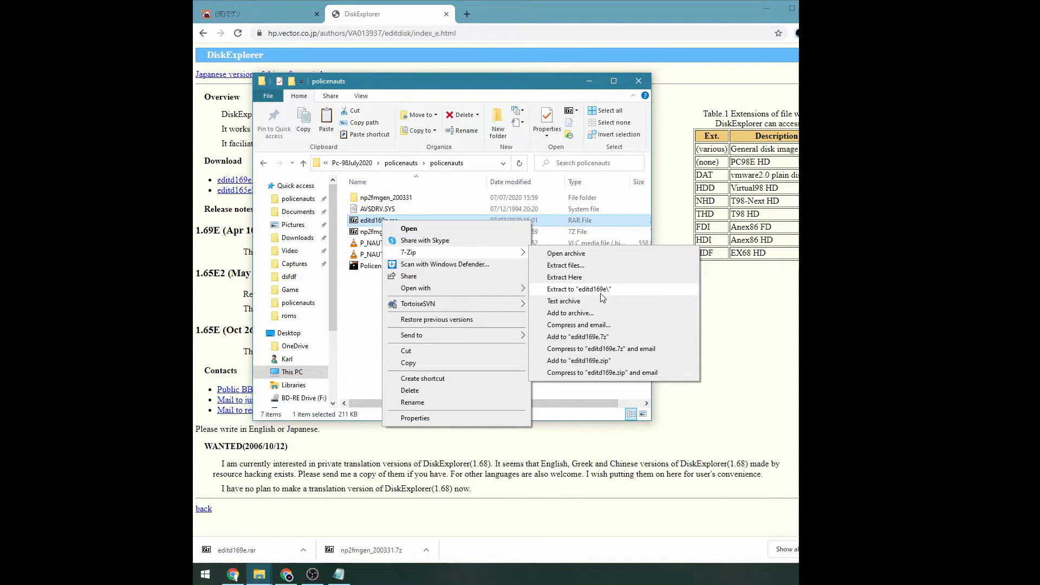
left_click(589, 289)
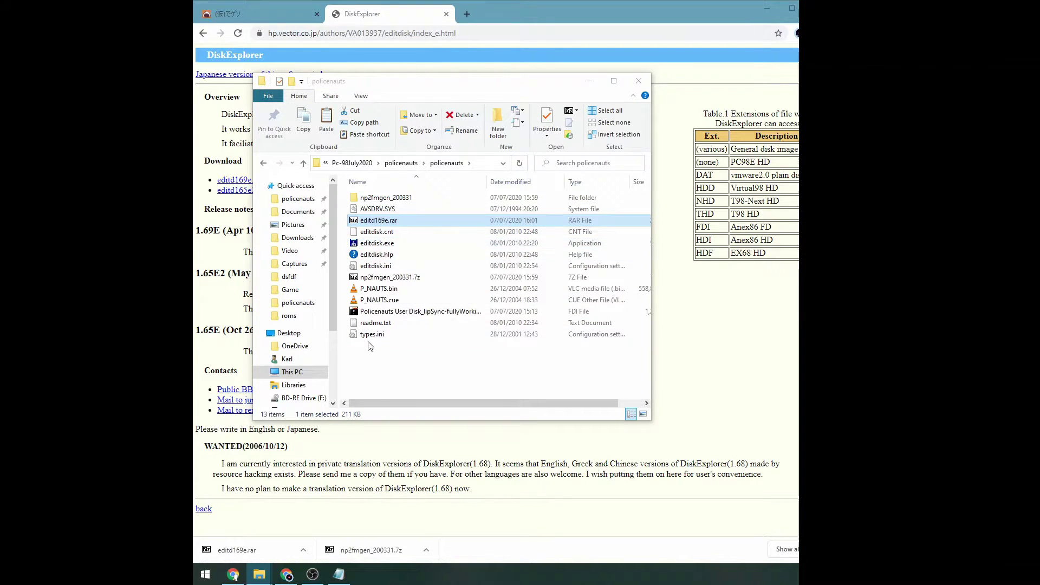
left_click_drag(401, 311, 409, 244)
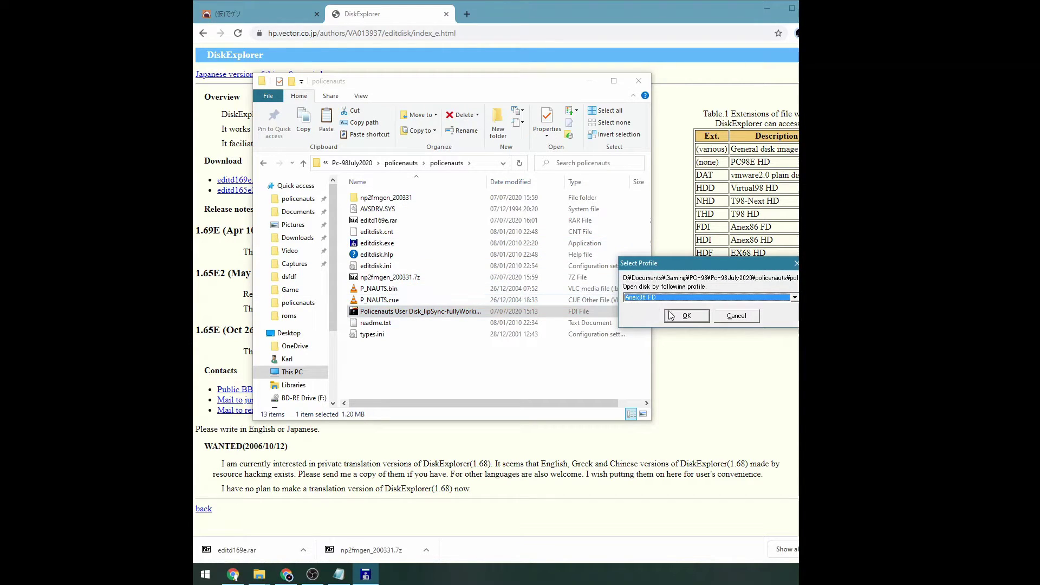
Step: Accept the Anex86 FD profile and drag PNAUTS.SV0 from the disk image into policenauts
left_click(687, 317)
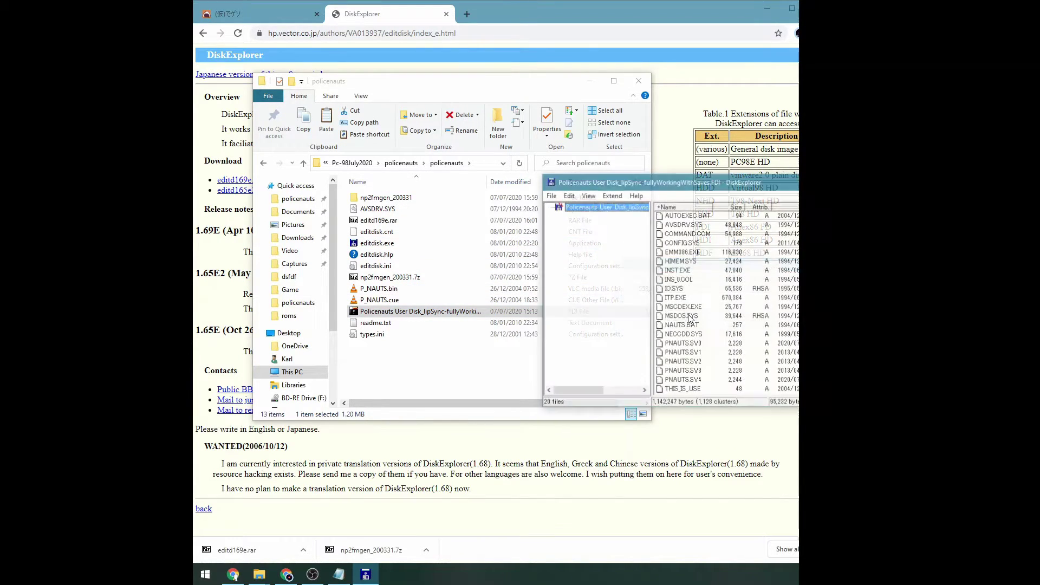
left_click(697, 225)
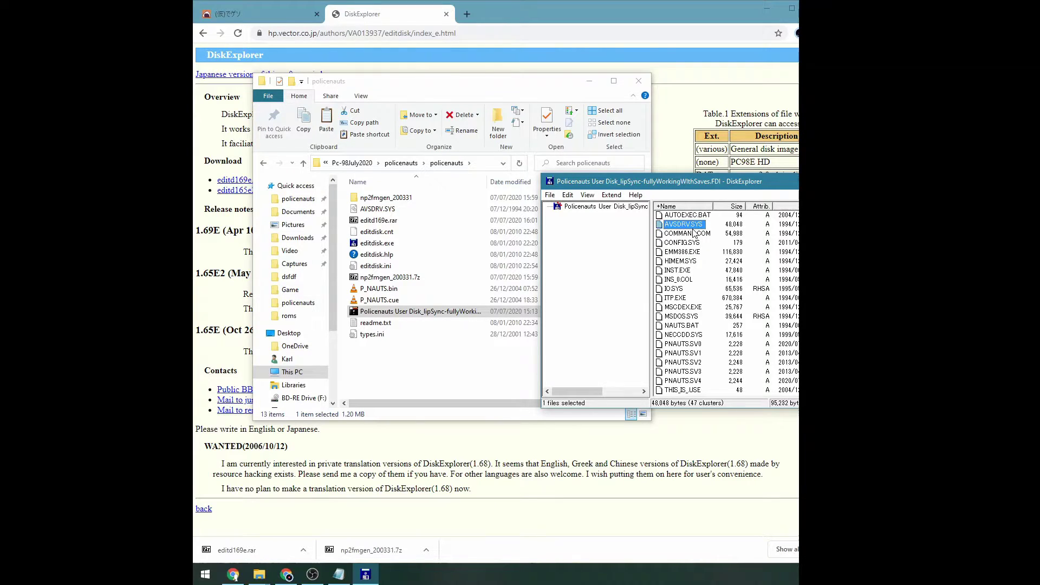
left_click(674, 344)
left_click(684, 353)
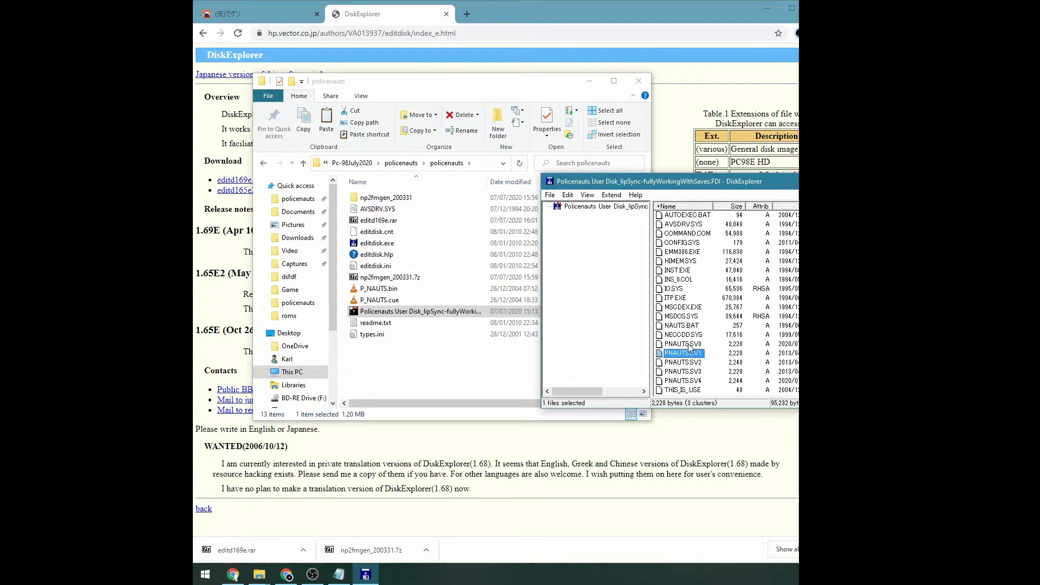
left_click(689, 346)
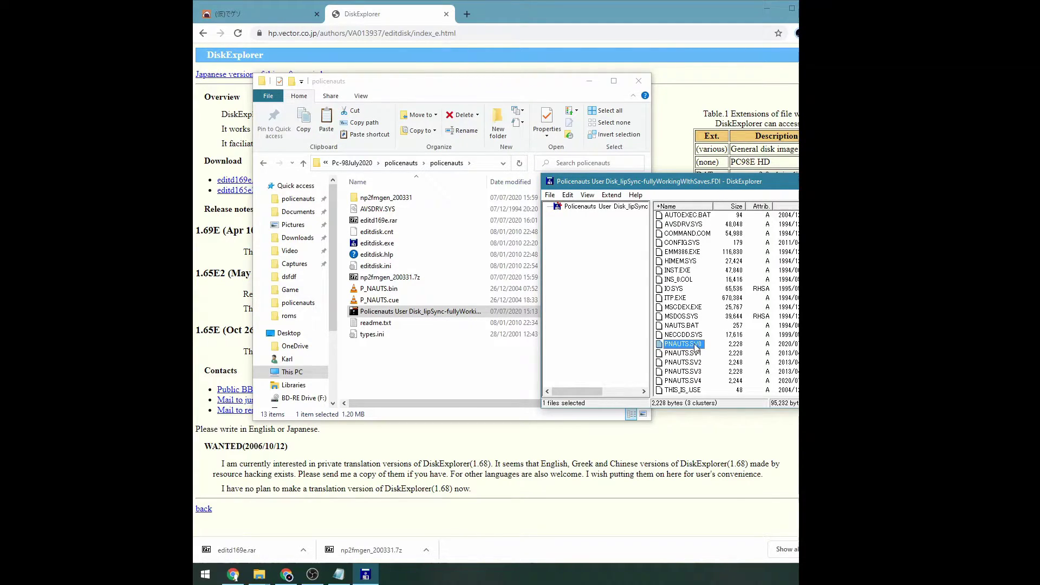
left_click_drag(696, 347, 459, 370)
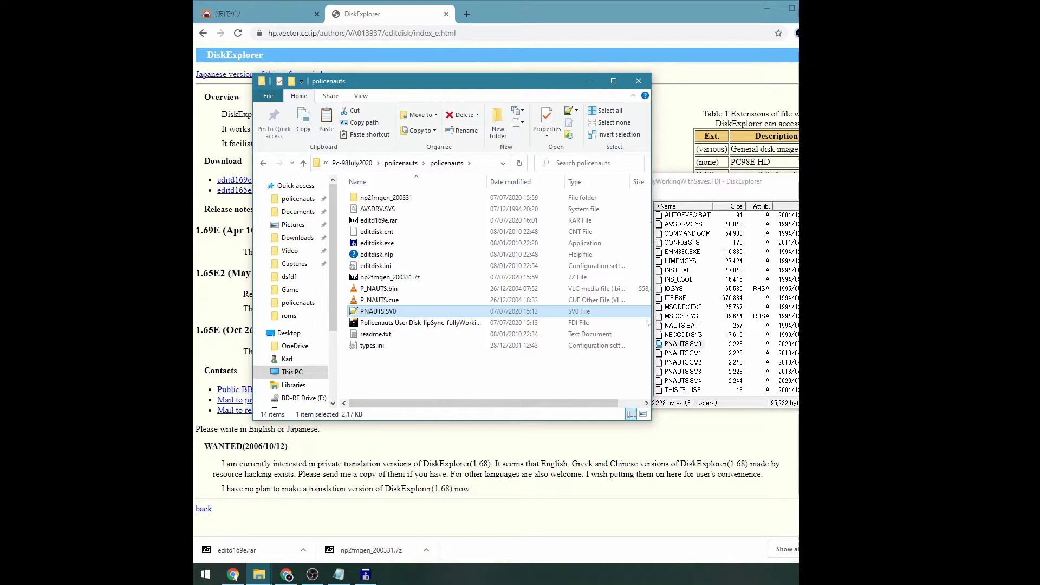
Step: Open np2fmgen_200331\np2fmgen and run np21nt.exe
double_click(411, 200)
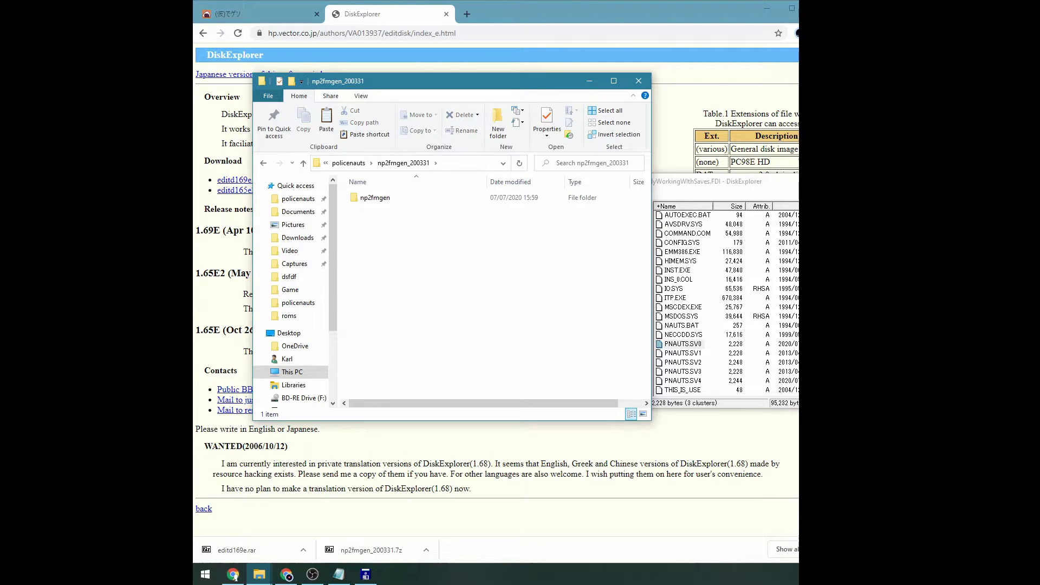
left_click(706, 314)
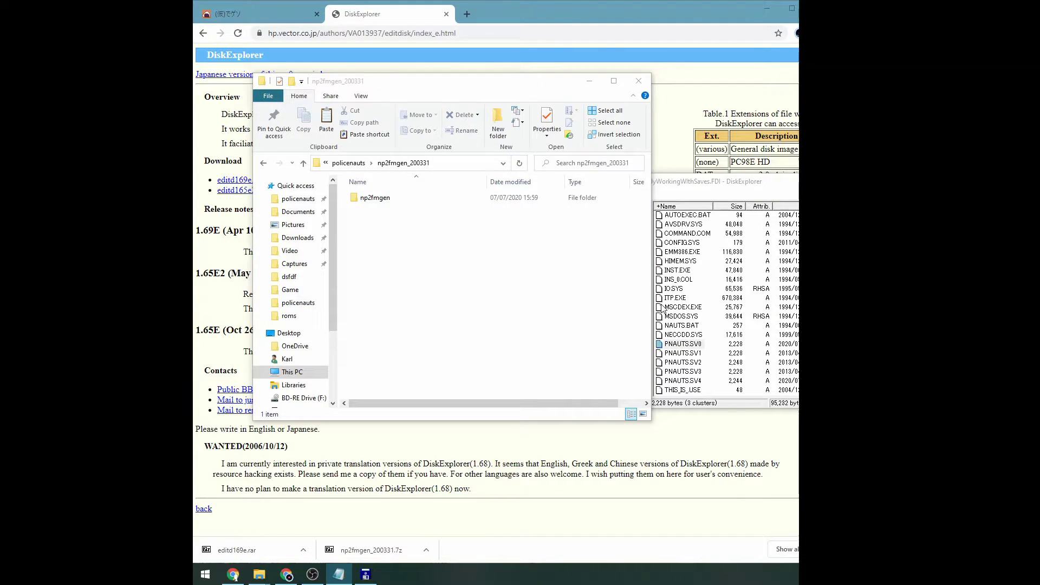
double_click(380, 209)
left_click(382, 278)
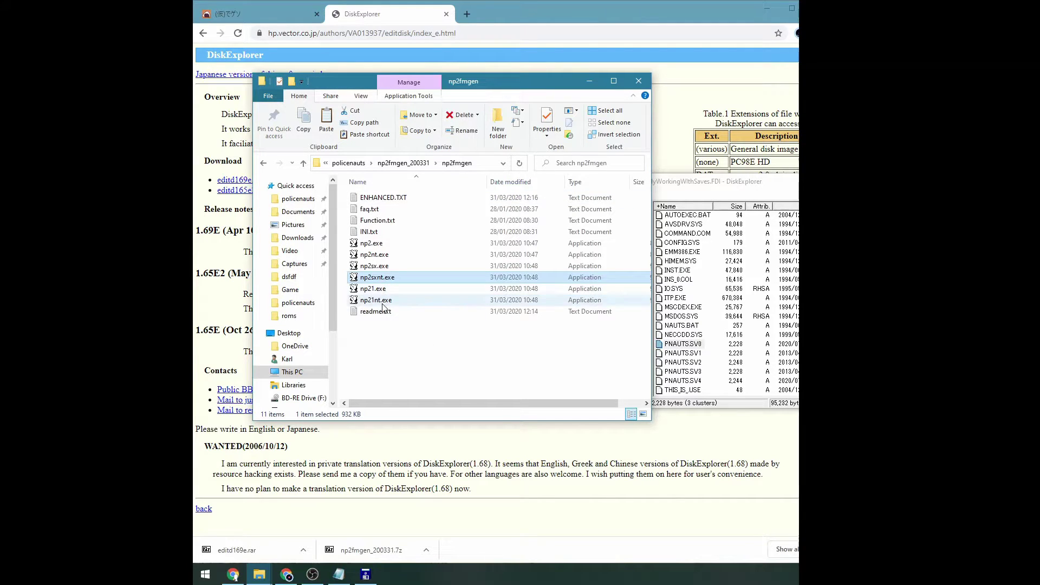
left_click(384, 304)
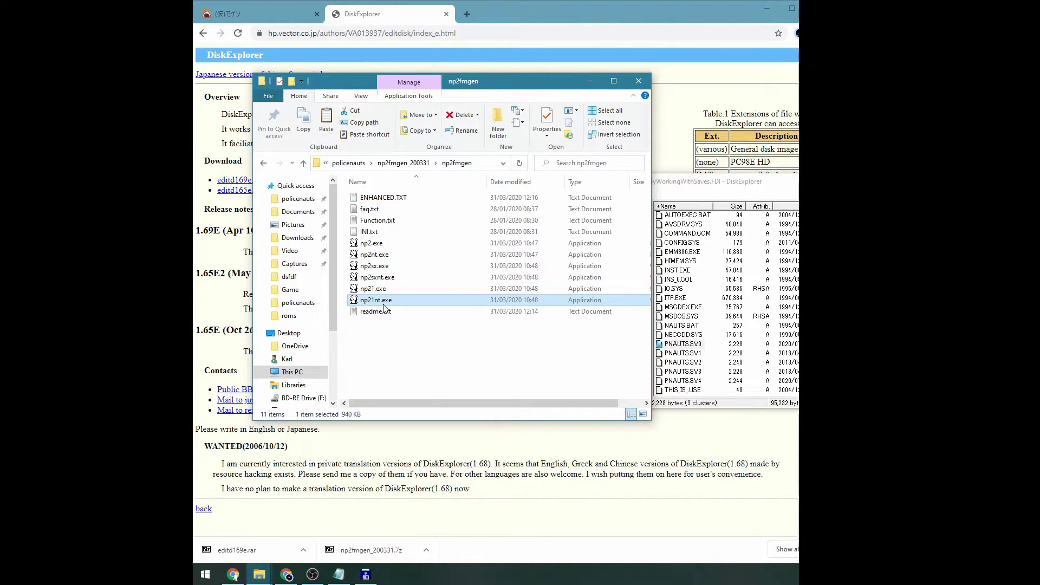
double_click(379, 301)
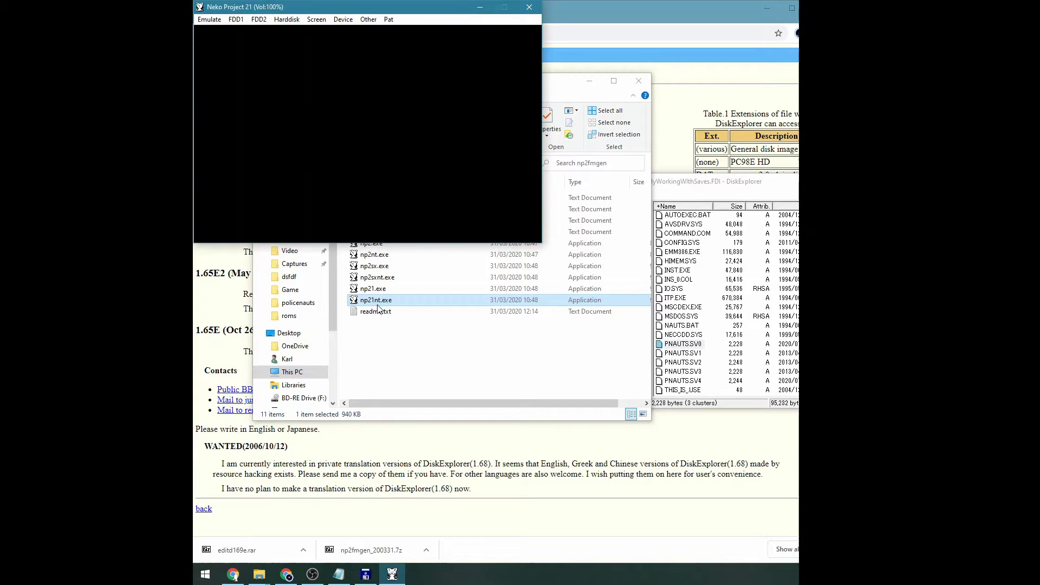
Step: Set the sound board to 86PCM (AVSDRV) and turn off Seek sound
left_click(353, 19)
mouse_move(358, 44)
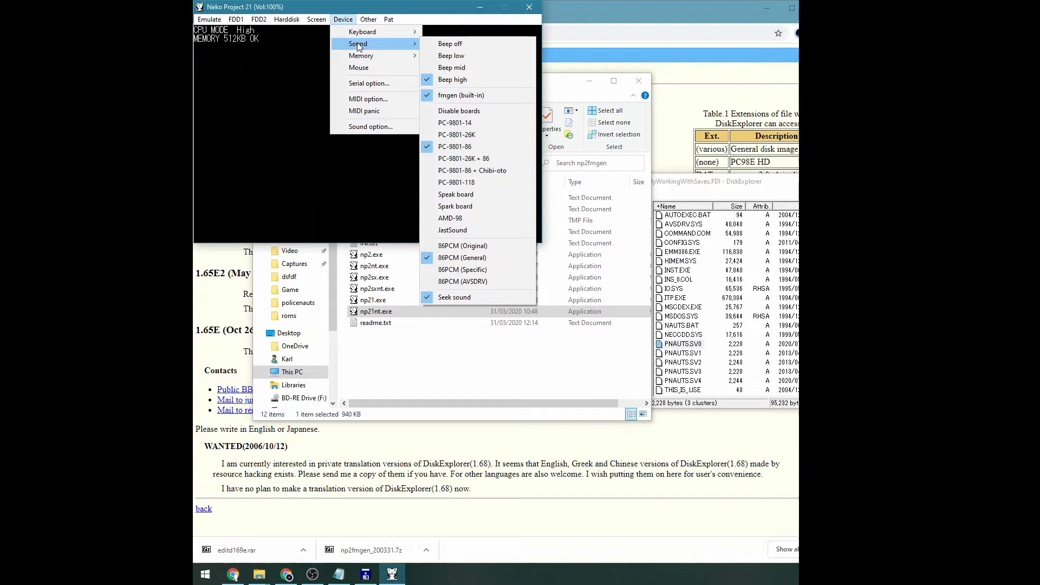
left_click(496, 281)
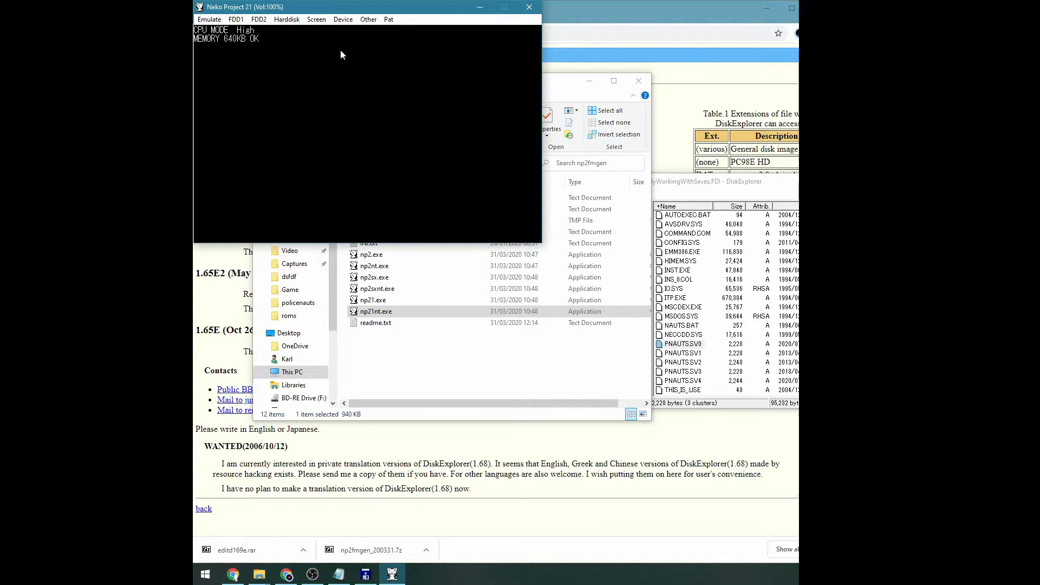
left_click(343, 19)
mouse_move(412, 44)
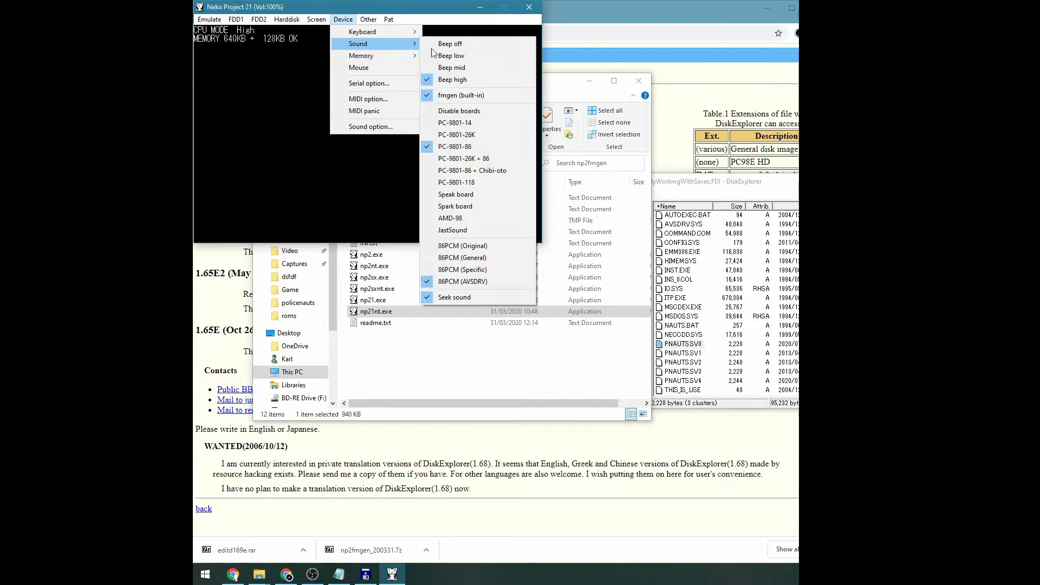
left_click(476, 297)
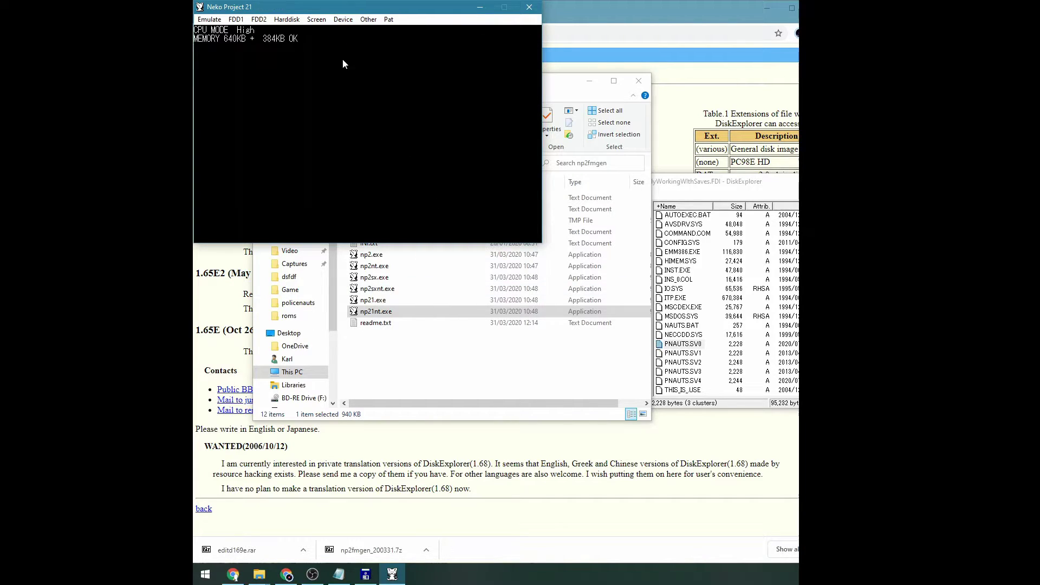
Step: Set the emulated memory to 7.6MB
left_click(343, 19)
mouse_move(400, 61)
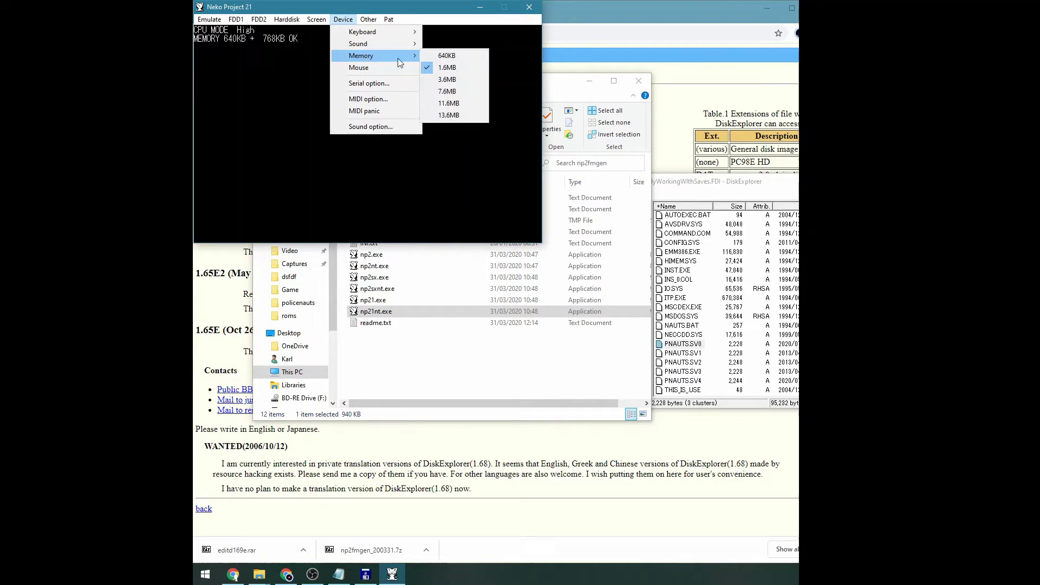
left_click(458, 91)
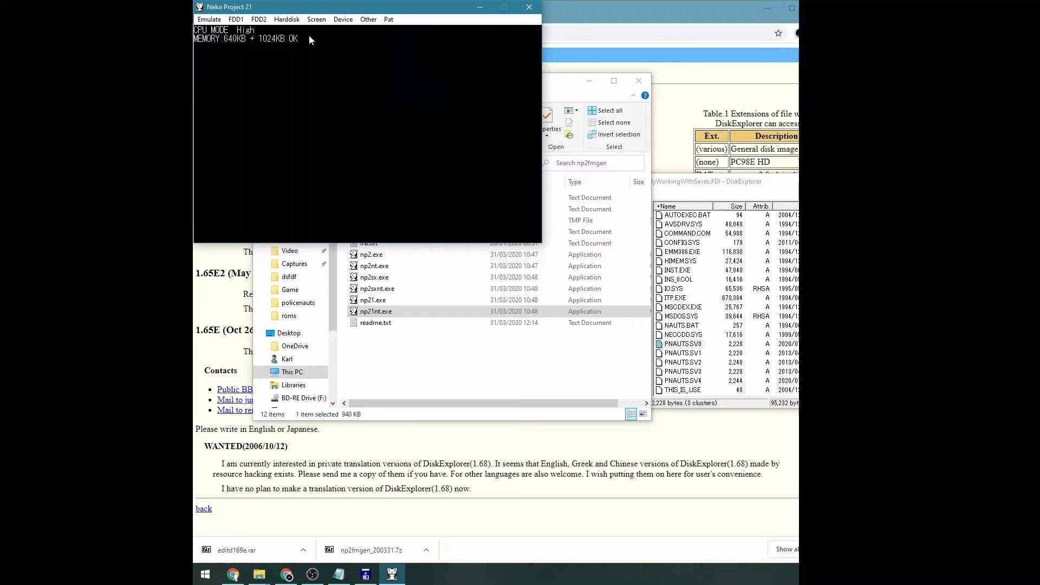
left_click(215, 19)
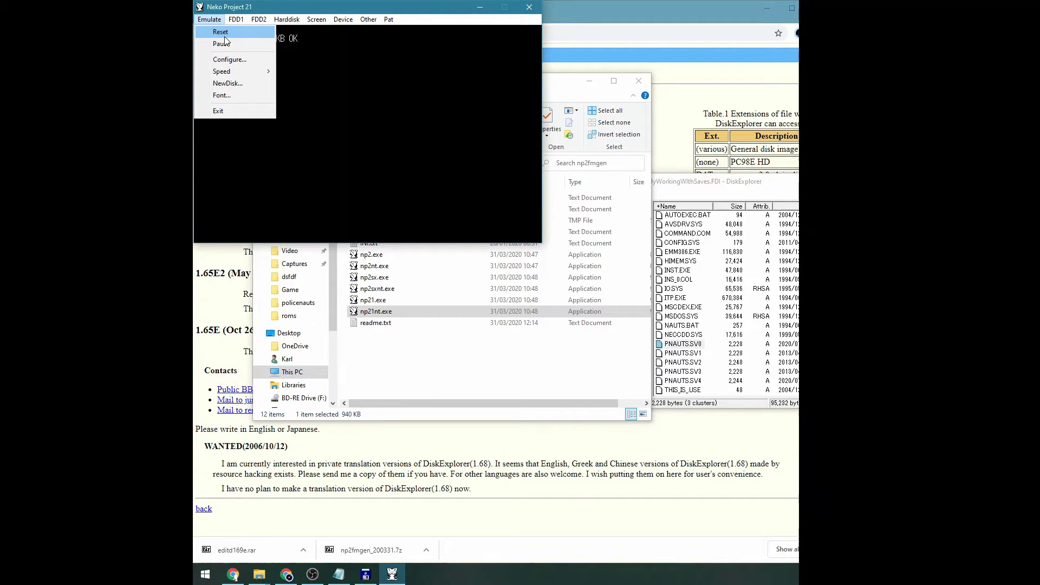
Step: Reset the PC-98, set GDC clock to 2.5MHz under DIP switch 2, and exit setup via 終了
left_click(224, 36)
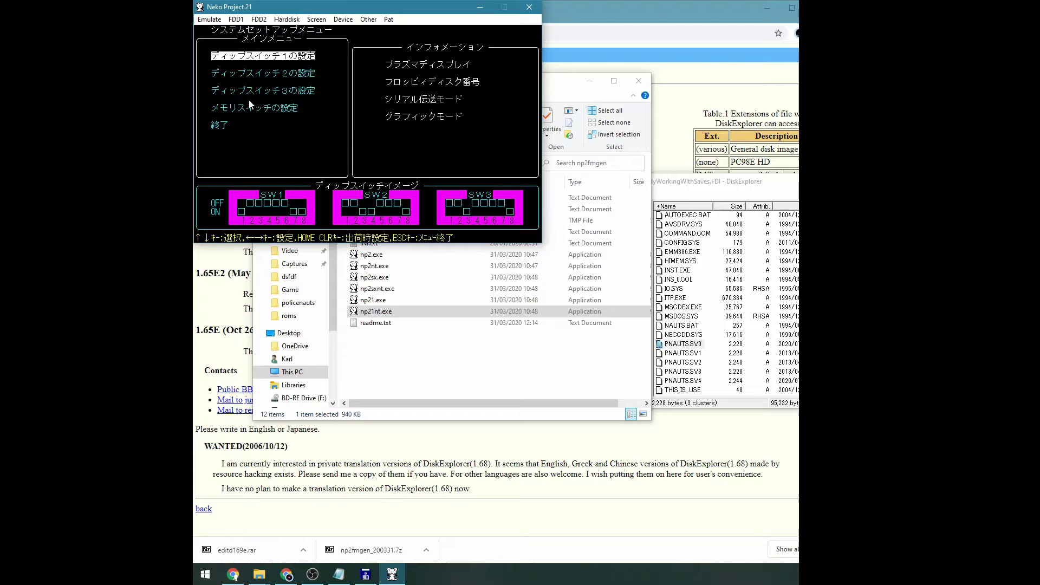
key("Down")
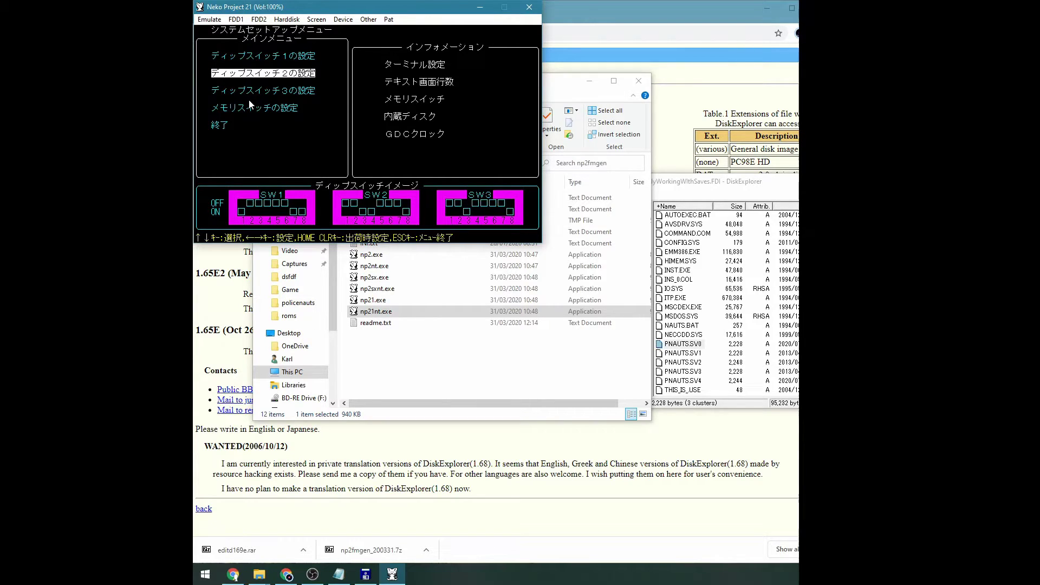
key("Return")
key("Down")
key("Down")
key("Down")
key("Down")
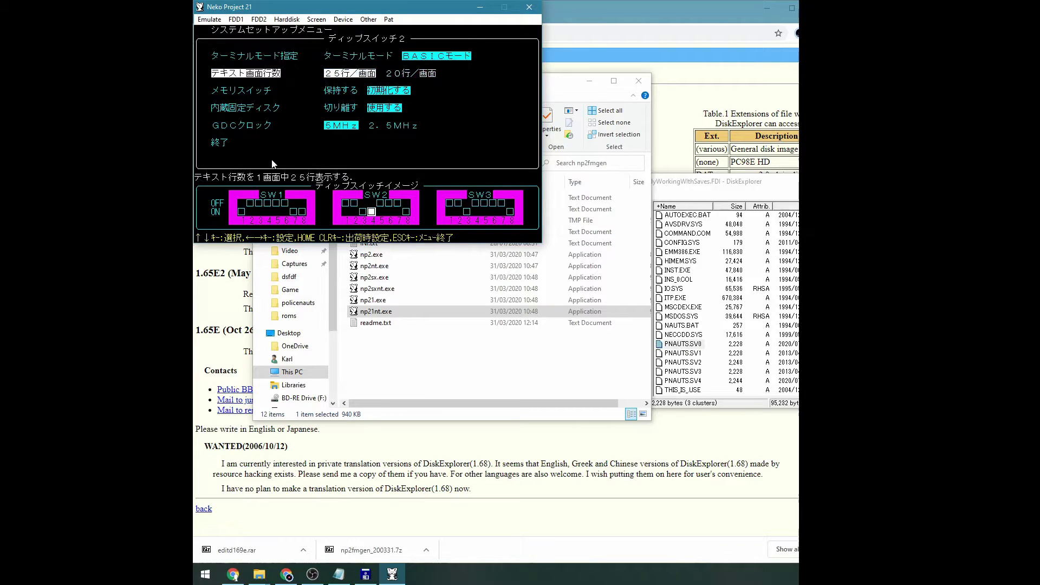
key("Right")
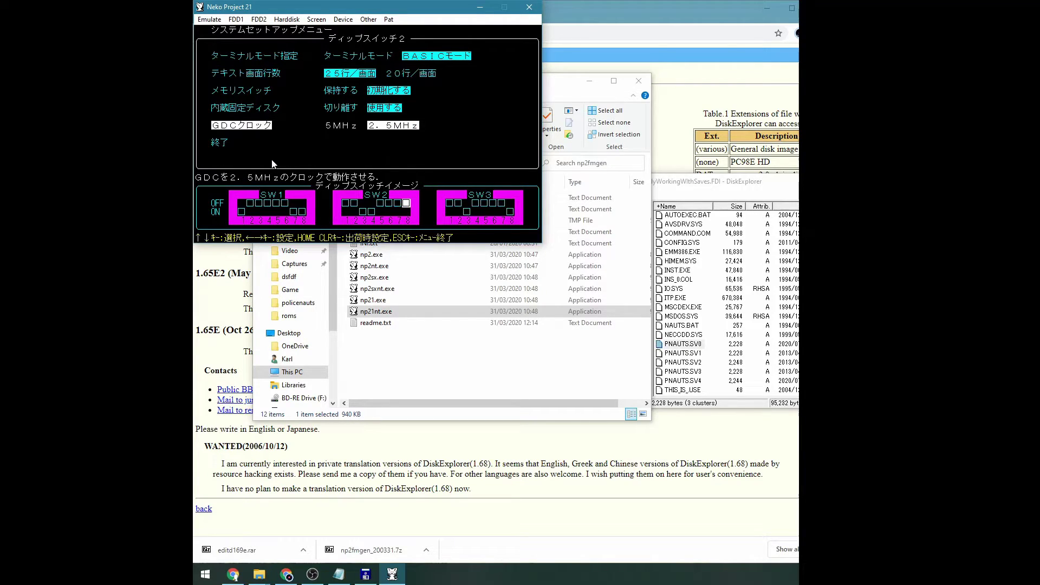
key("Escape")
key("Down")
key("Down")
key("Down")
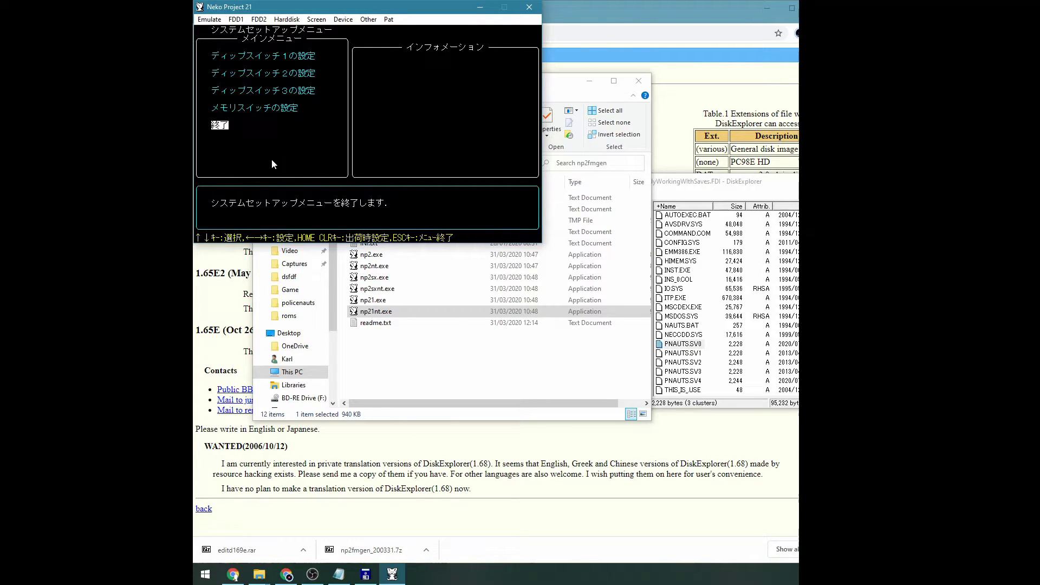
key("Return")
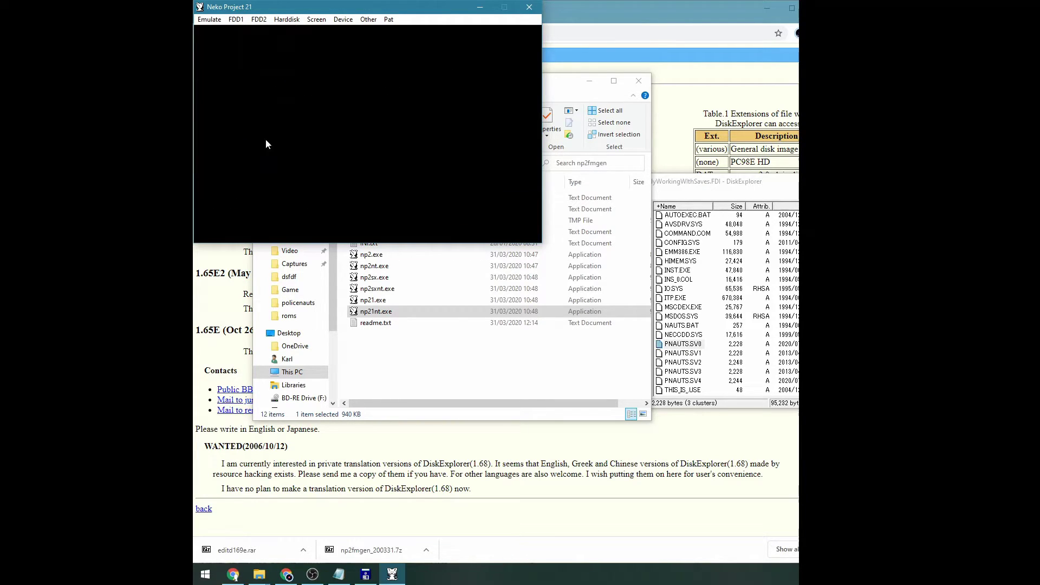
Step: Insert the Policenauts User Disk FDI into FDD1
left_click(243, 22)
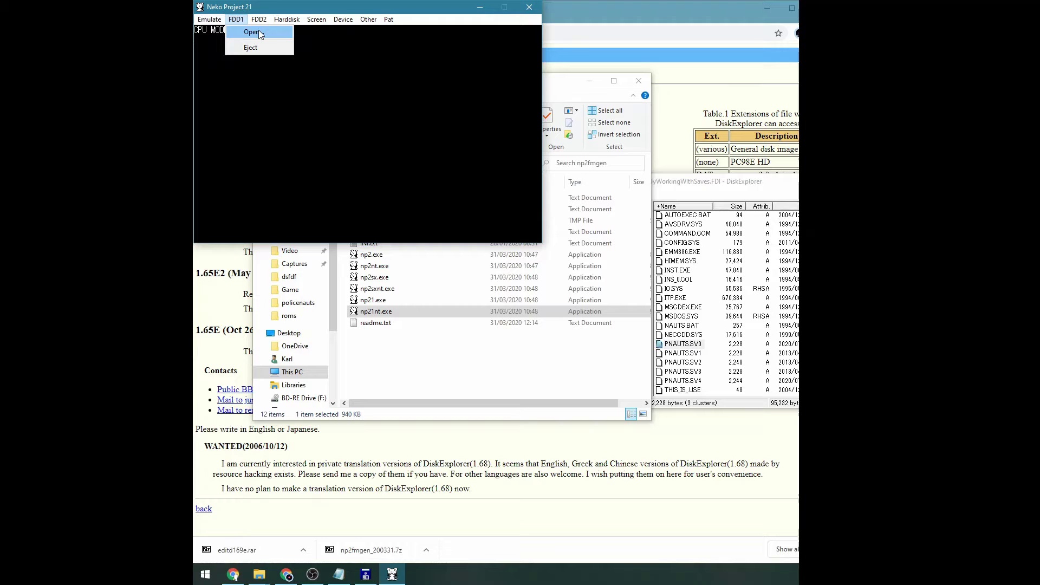
left_click(259, 33)
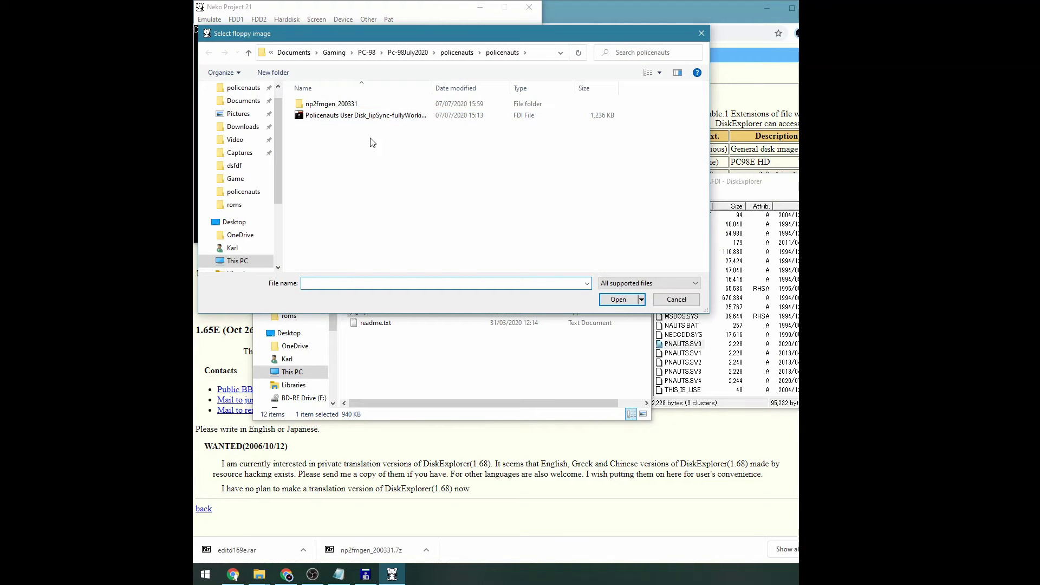
left_click(384, 117)
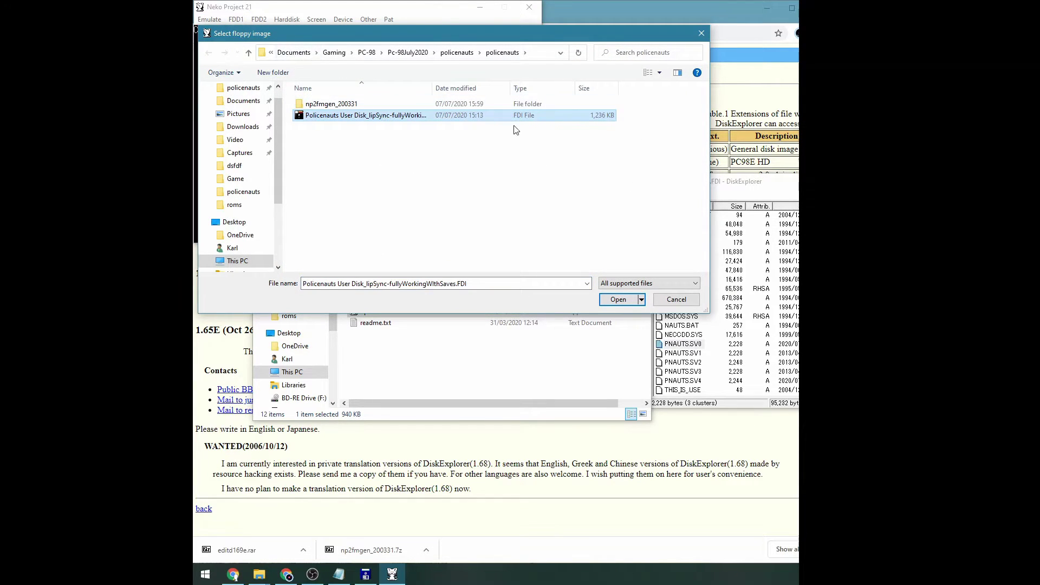
left_click(619, 299)
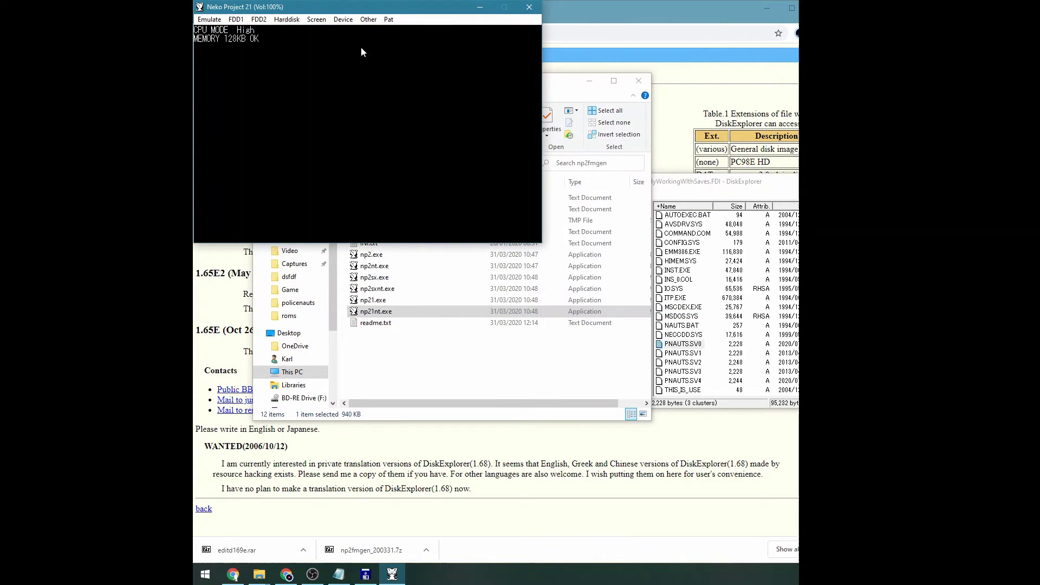
Step: Mount the P_NAUTS.cue CD image on IDE #2
left_click(287, 19)
mouse_move(318, 58)
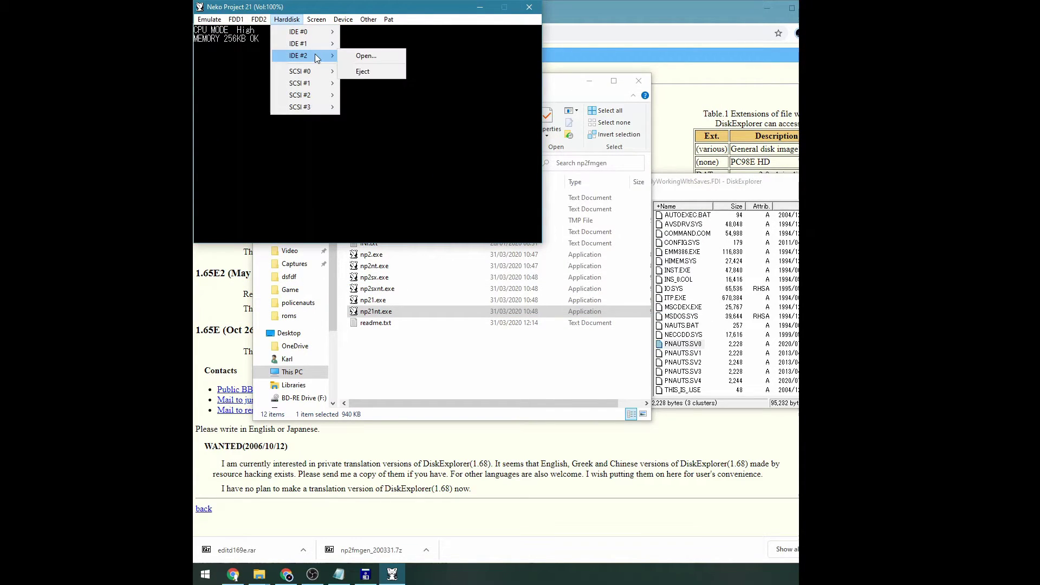
left_click(347, 56)
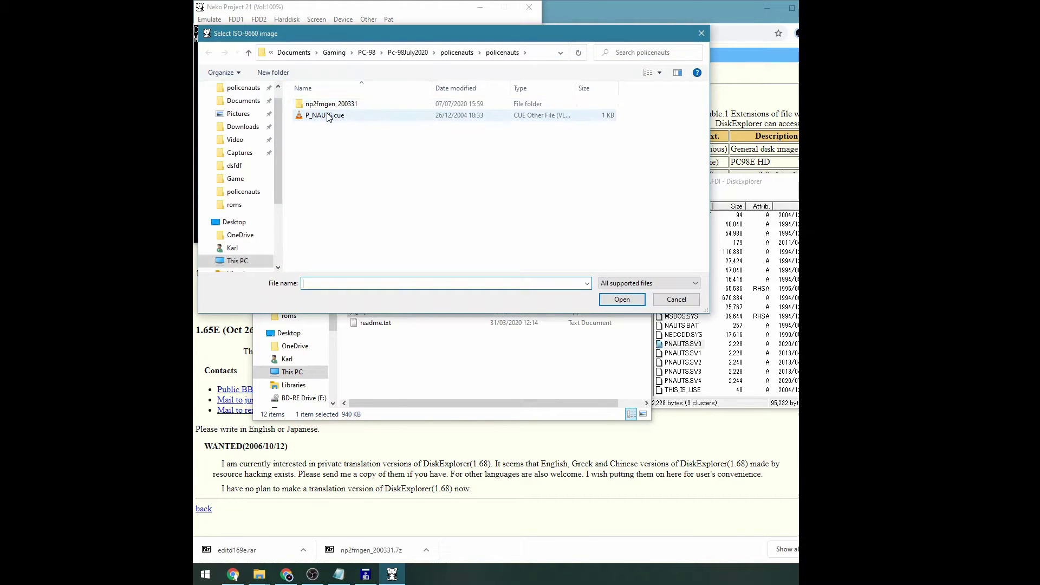
left_click(328, 116)
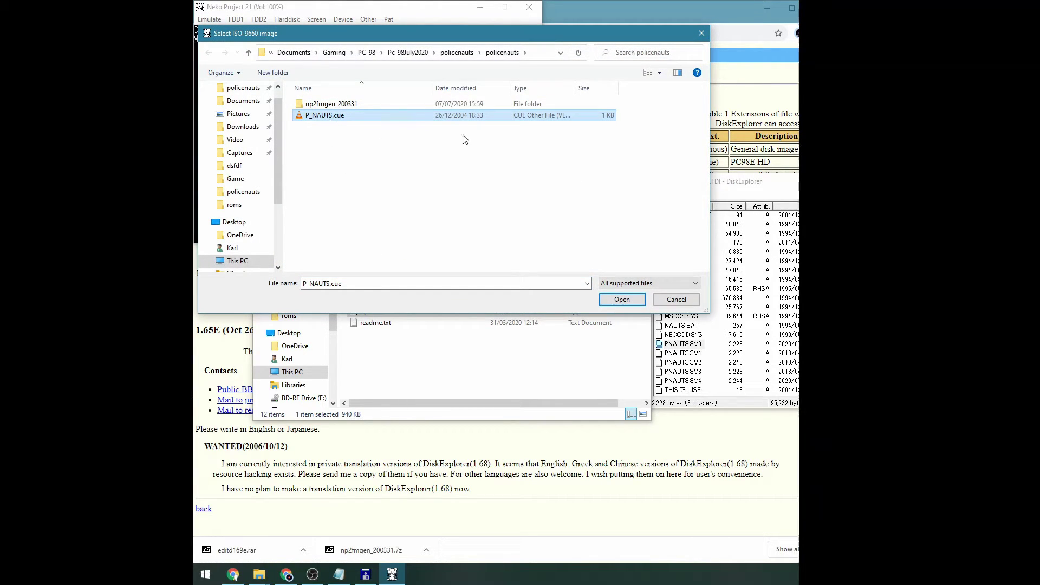
left_click(620, 299)
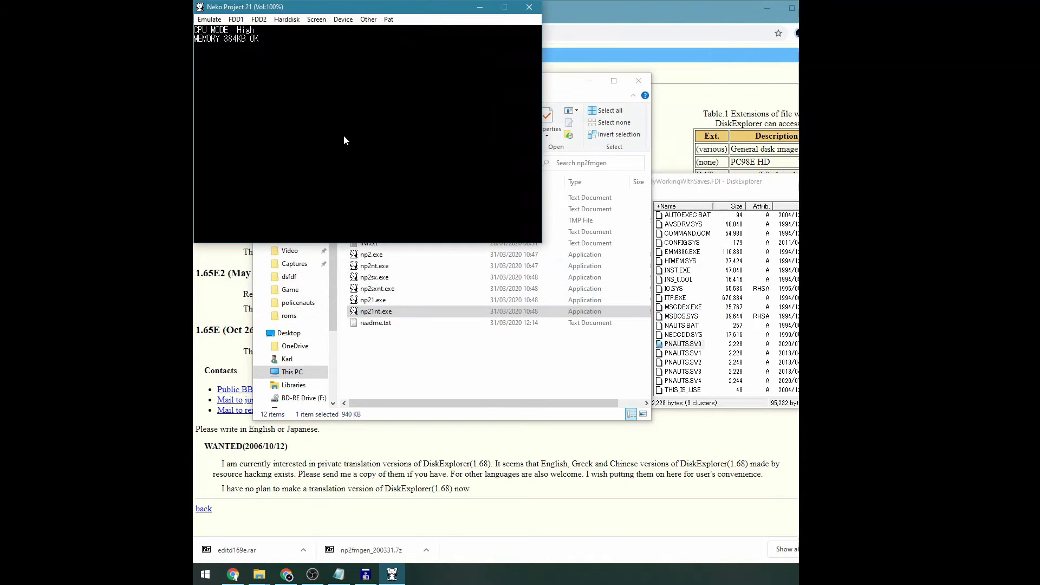
left_click(209, 19)
Step: Reset the emulated machine via Emulate > Reset and refocus the window as the game boots
left_click(217, 29)
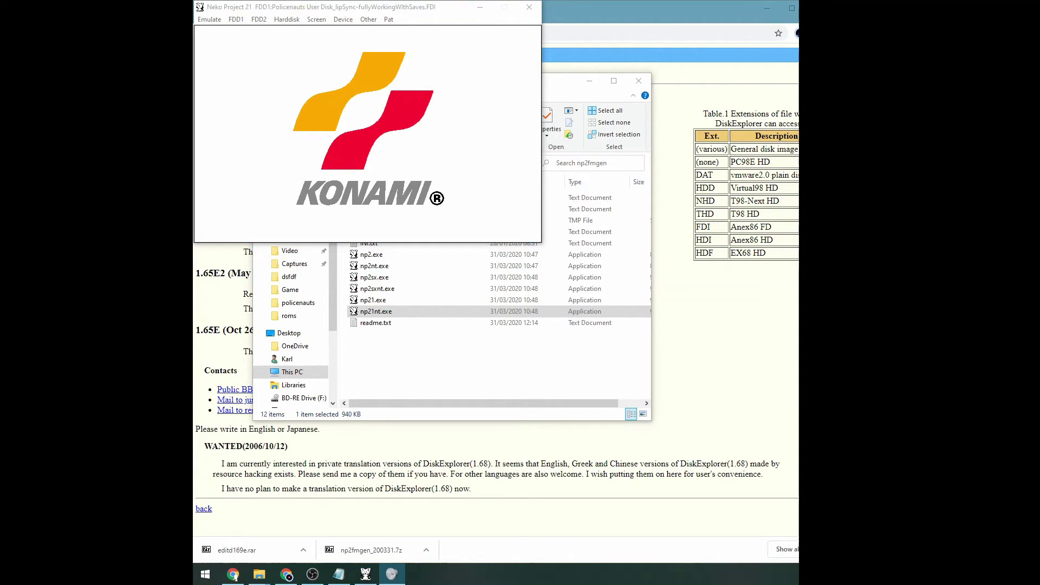
left_click(507, 202)
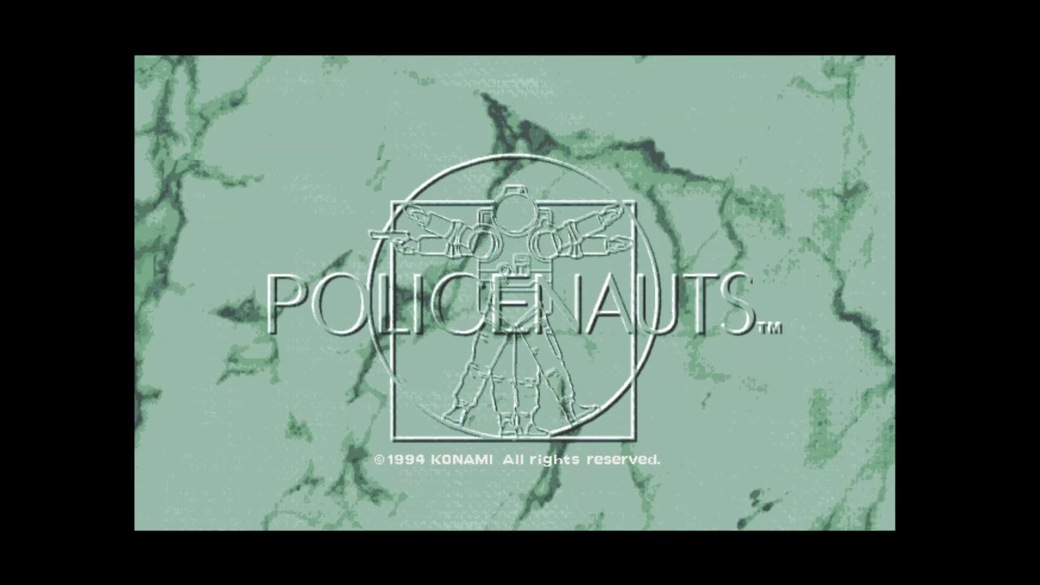
Step: From the title menu, back out of the mode choice, pick 途中から and load the ACT1 01:10 save
key("Return")
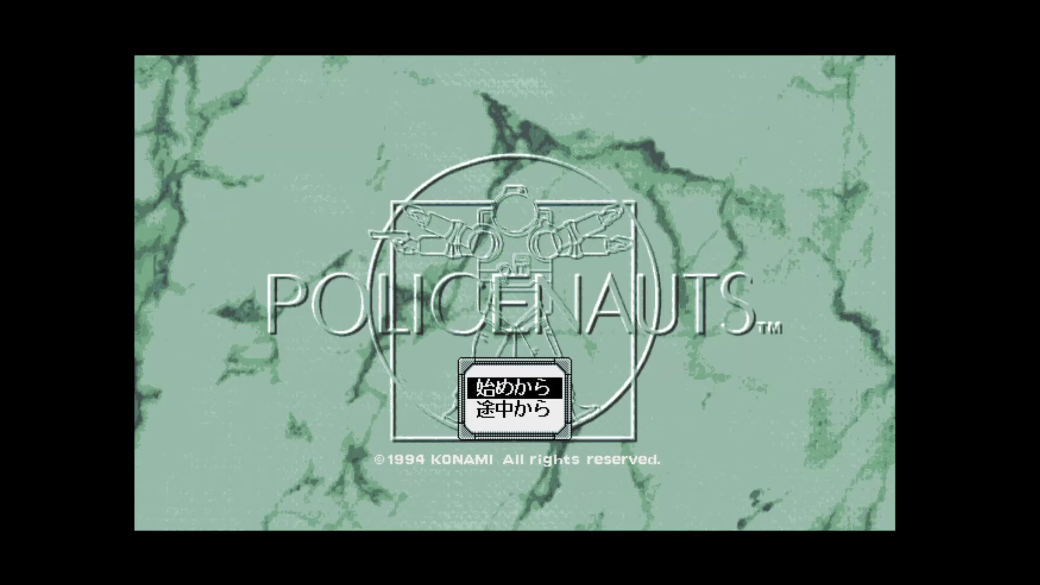
key("Return")
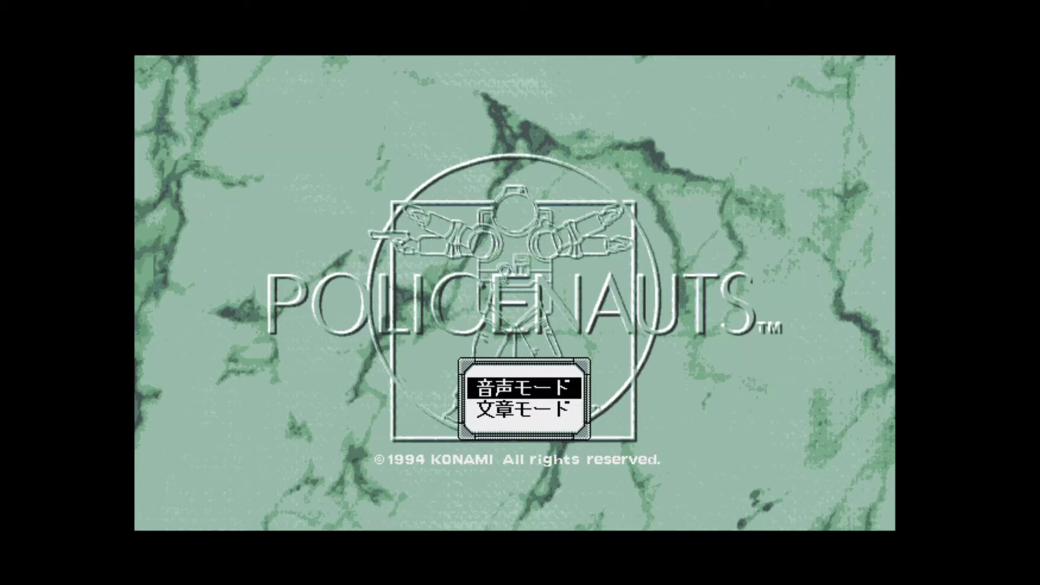
key("Escape")
key("Down")
key("Return")
key("Down")
key("Down")
key("Down")
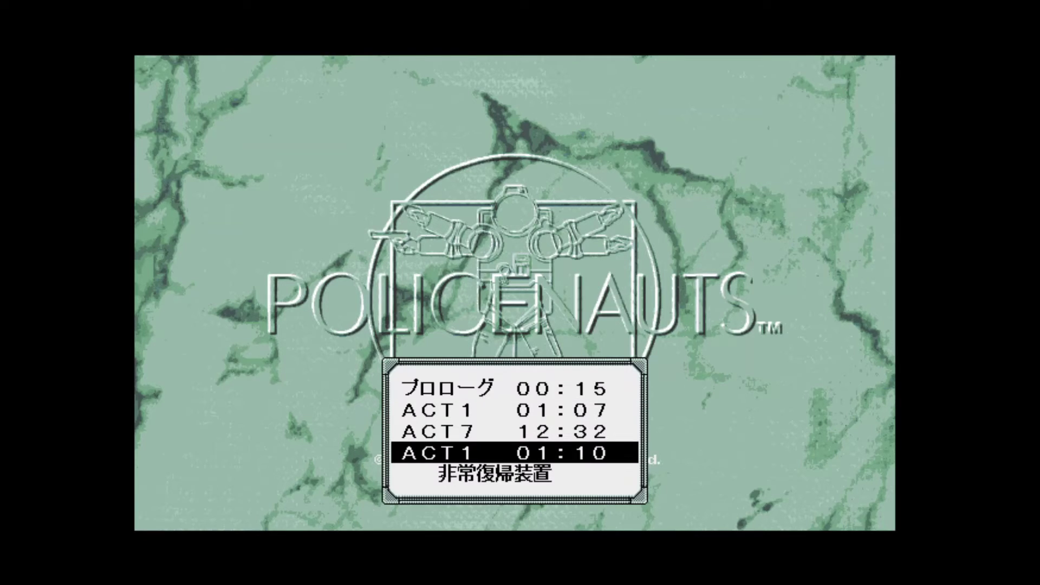
key("Up")
key("Down")
key("Down")
key("Up")
key("Return")
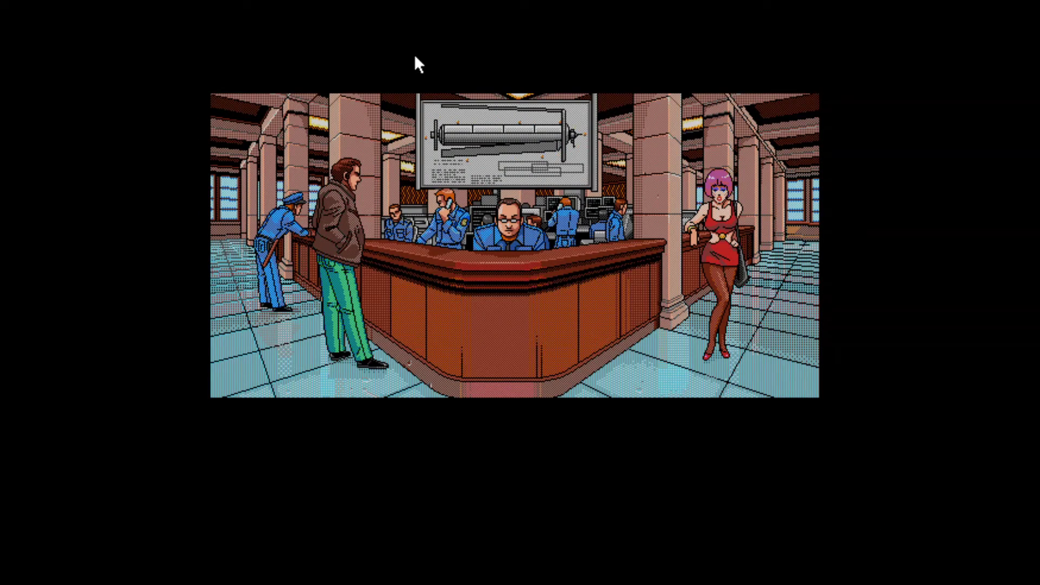
Step: Use the 移動 command to travel to the 風紀課 department
key("Return")
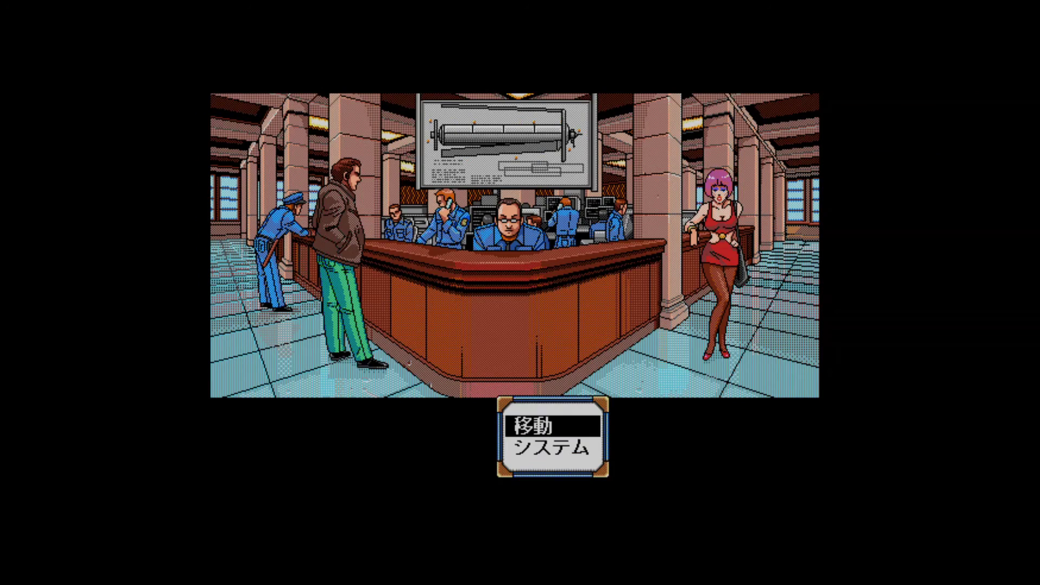
key("Return")
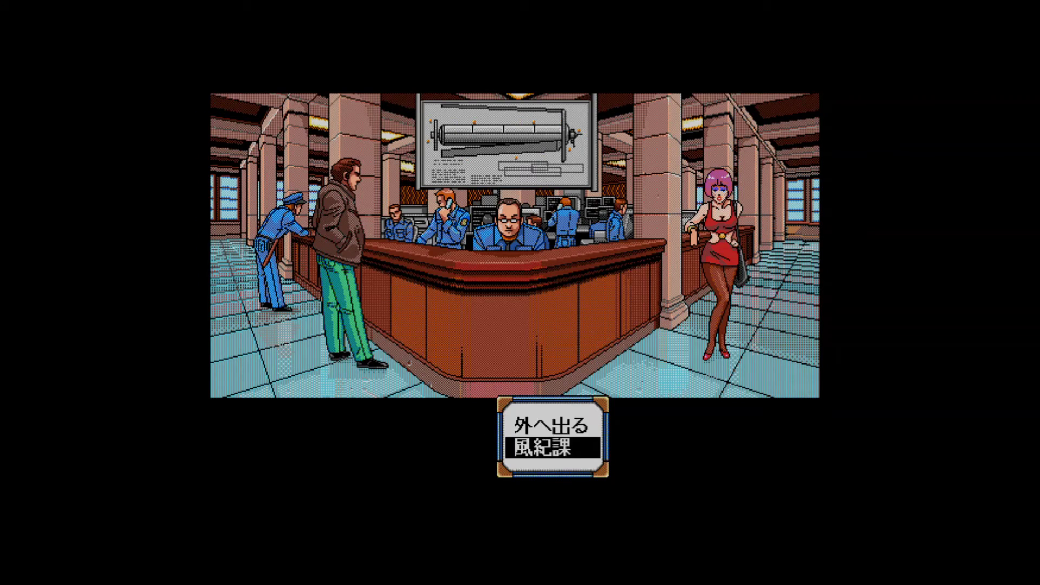
key("Return")
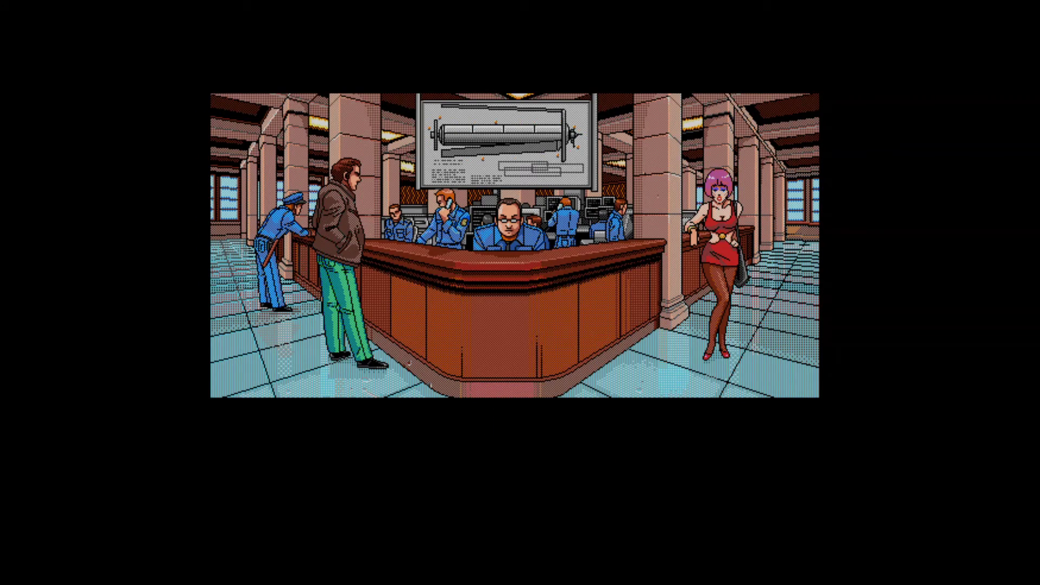